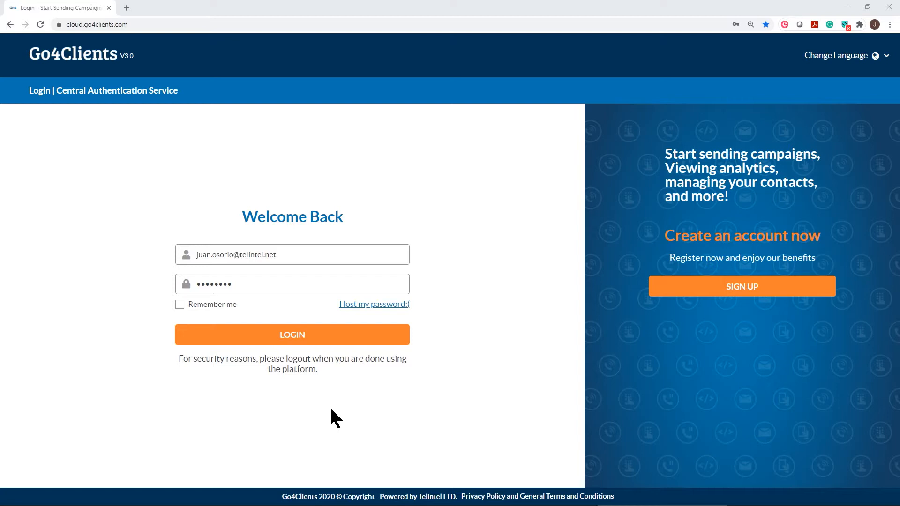
Switch to the How To DataBse workbook in Excel and review its name, mobile number, email, date and amount columns.
mouse_move(425, 500)
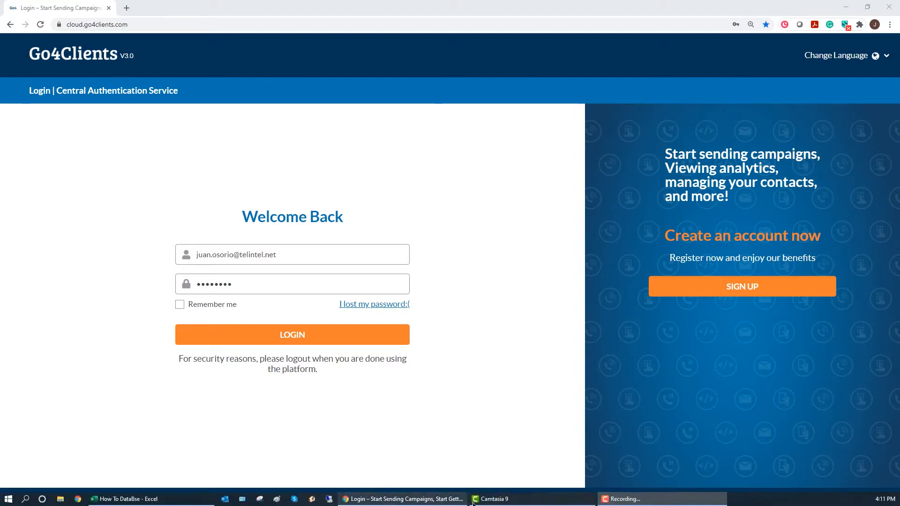
click(127, 499)
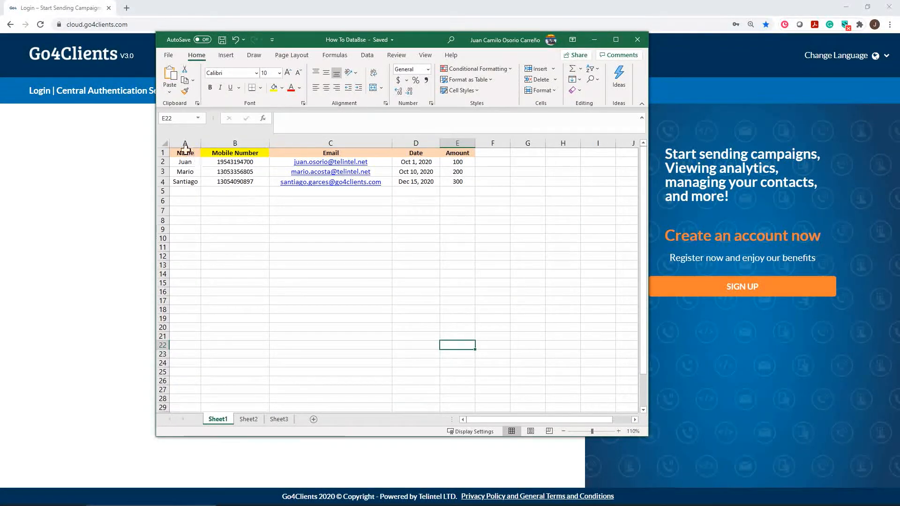
drag(186, 160, 187, 273)
click(256, 274)
drag(425, 161, 428, 237)
drag(458, 162, 471, 225)
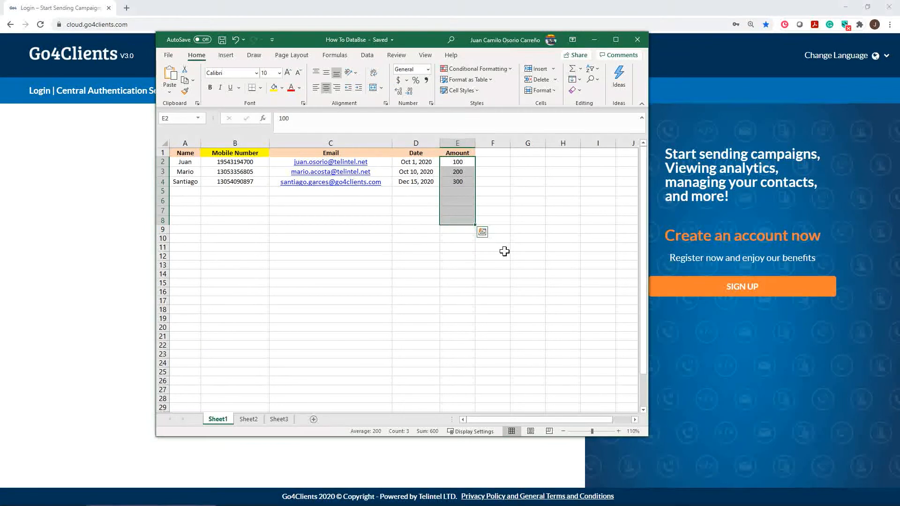
click(332, 301)
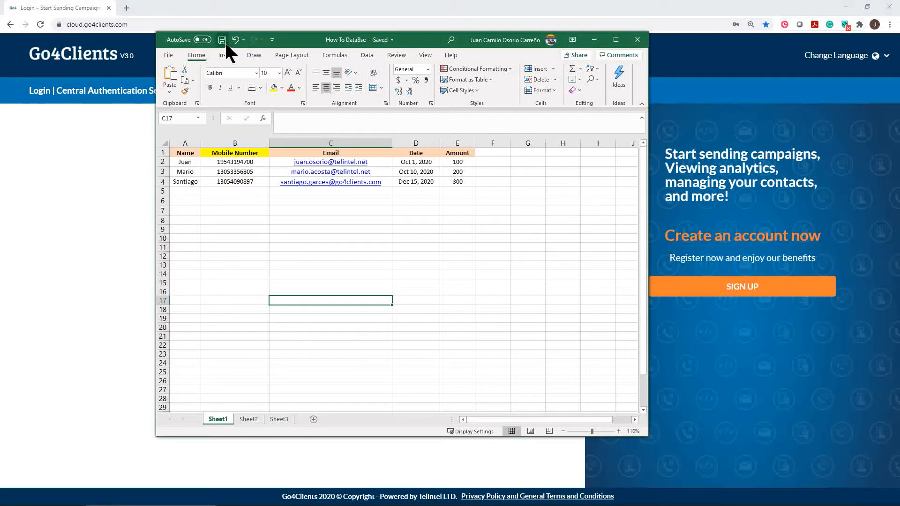
click(593, 41)
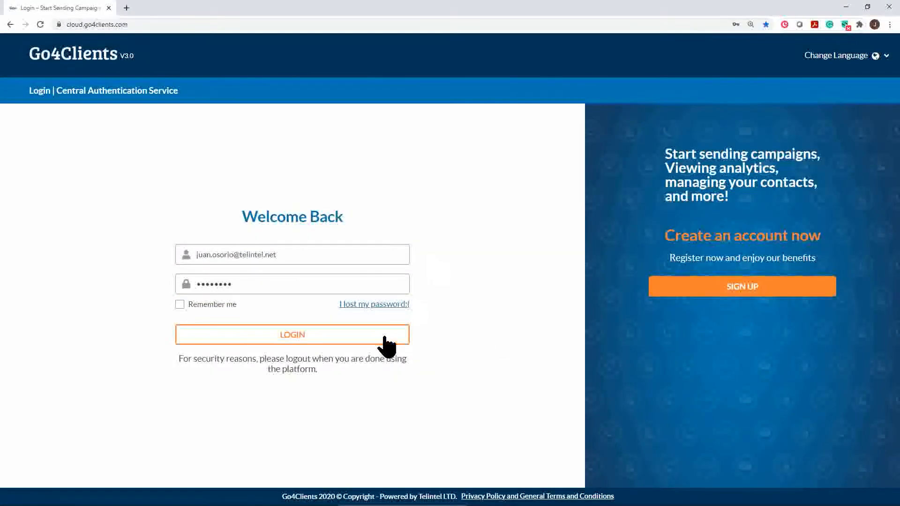
Log in to Go4Clients with the filled-in credentials and start a new SMS campaign named "Test".
click(290, 339)
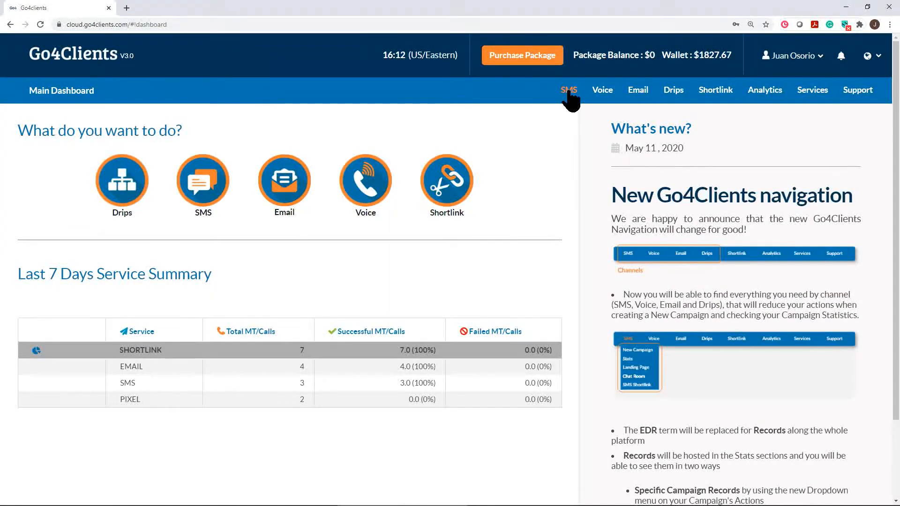
click(210, 187)
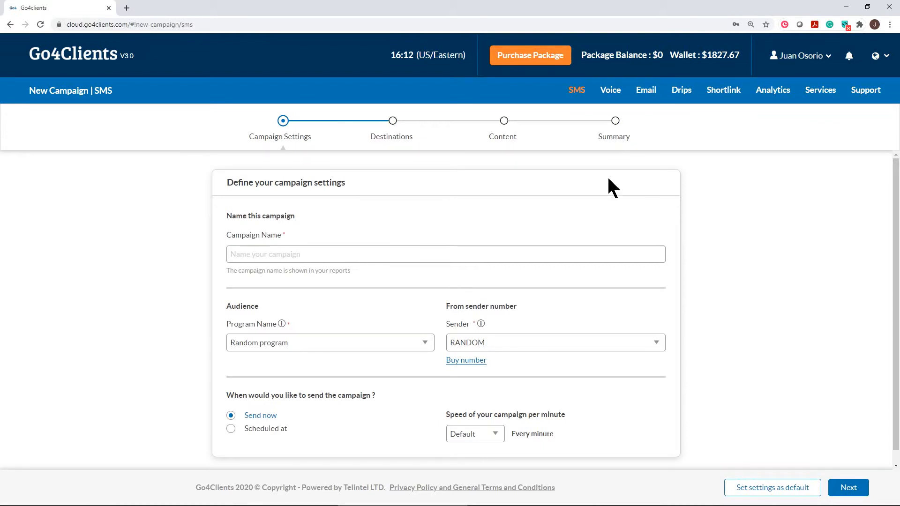
click(239, 255)
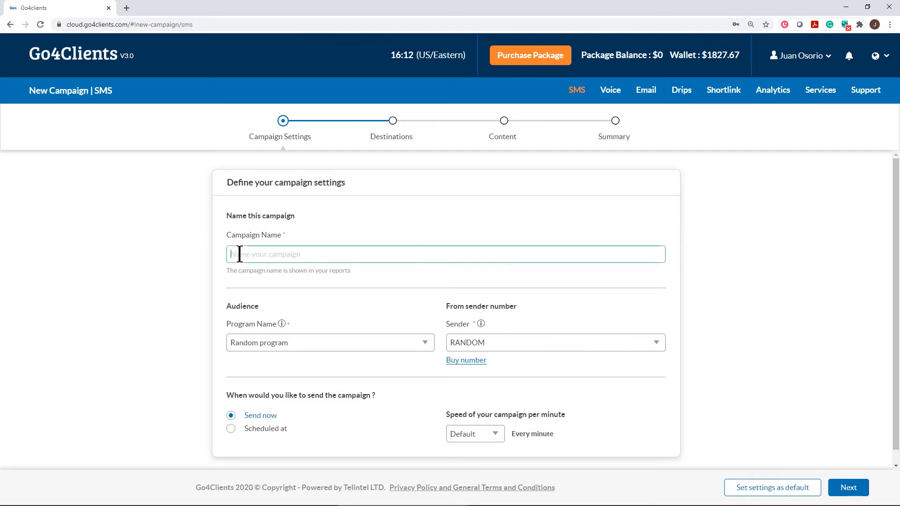
text(Test)
scroll(444, 250, down, 1)
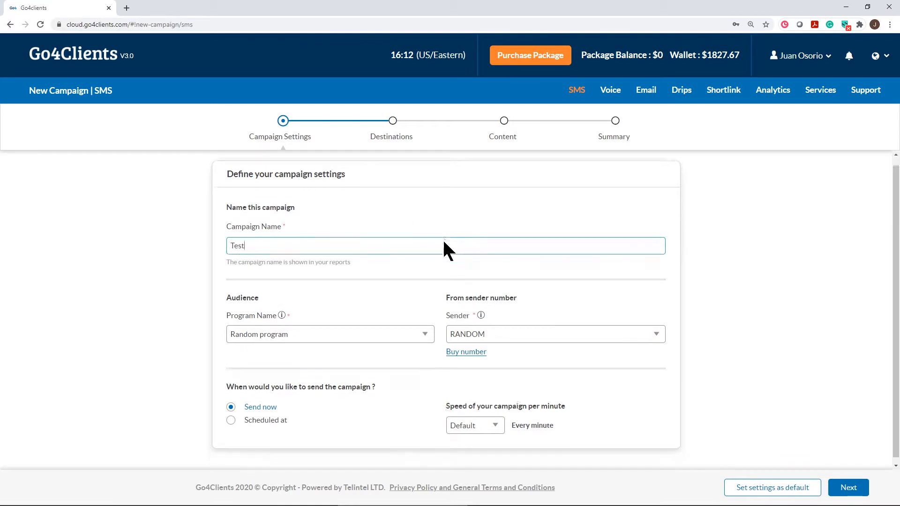
Keep Random program as the campaign's audience program and choose RANDOM as the sender number.
click(420, 332)
click(286, 170)
click(656, 330)
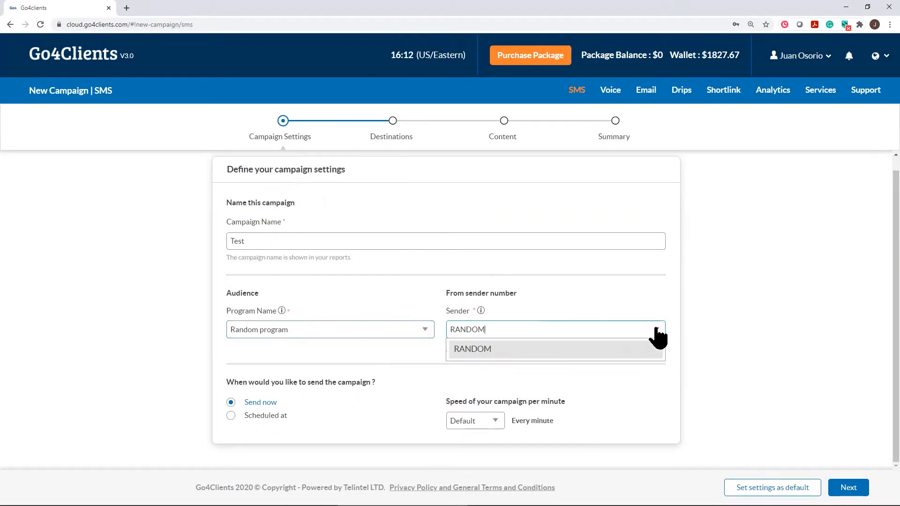
click(498, 350)
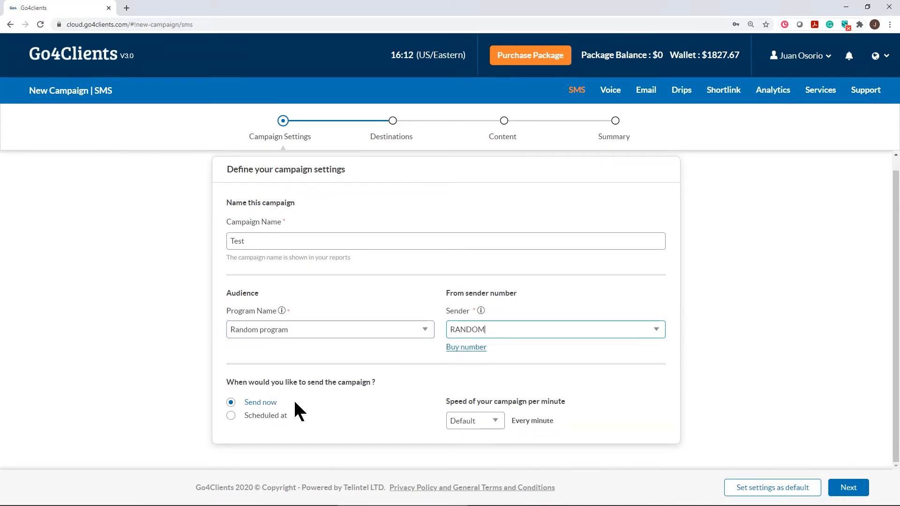
Try scheduling the campaign with a sending hour of 10, and switch it back to Send now.
click(231, 415)
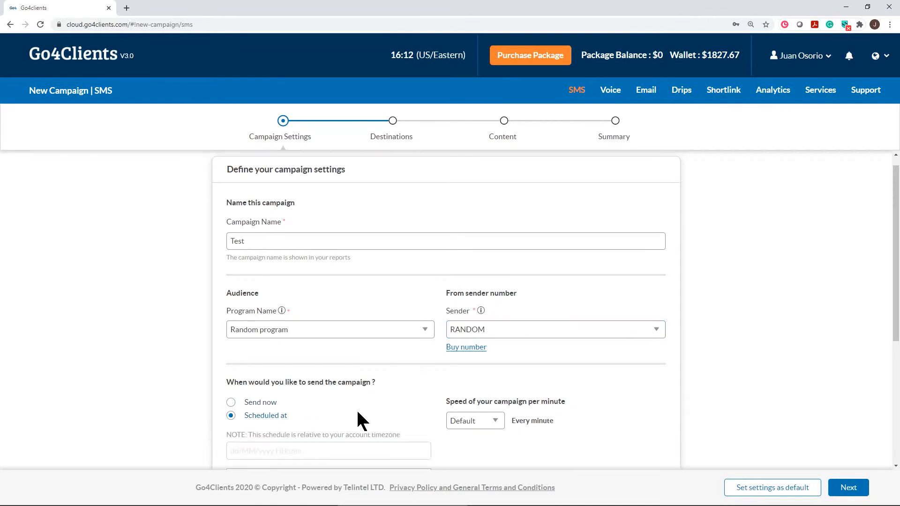
scroll(361, 420, down, 4)
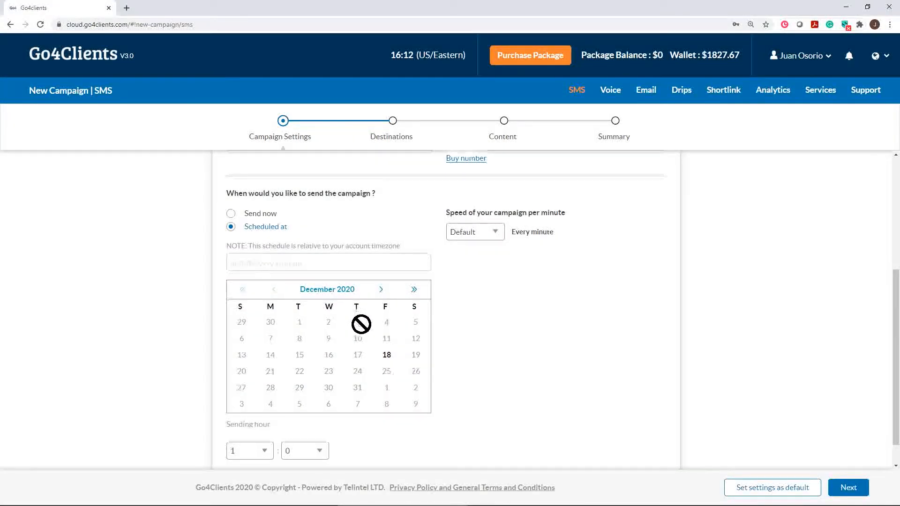
scroll(361, 323, down, 1)
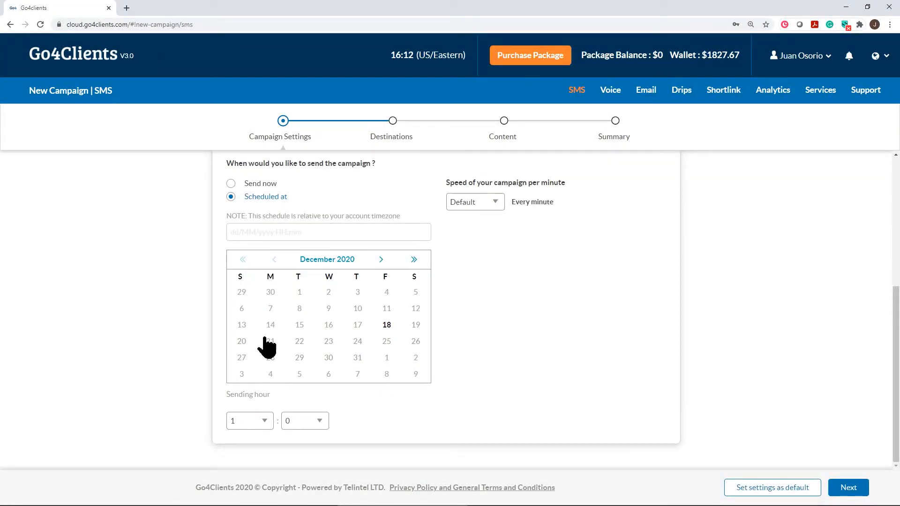
click(266, 425)
scroll(259, 382, down, 3)
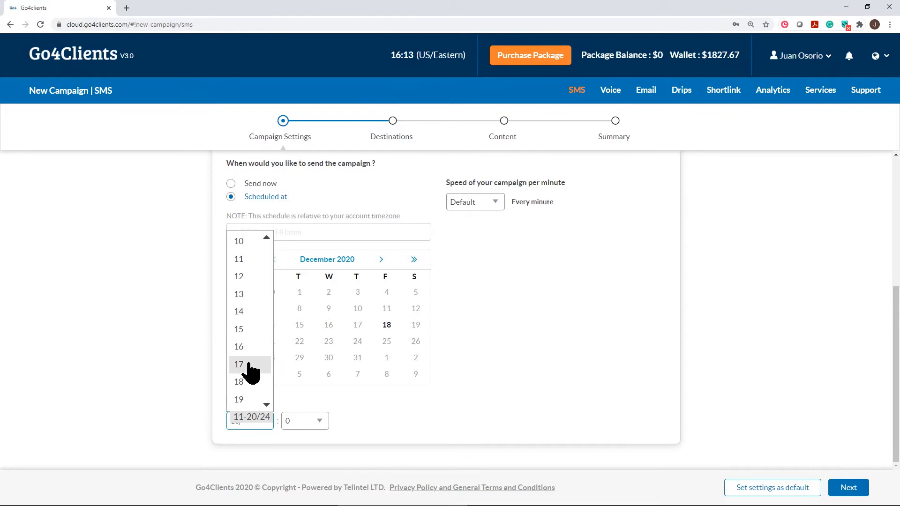
click(523, 331)
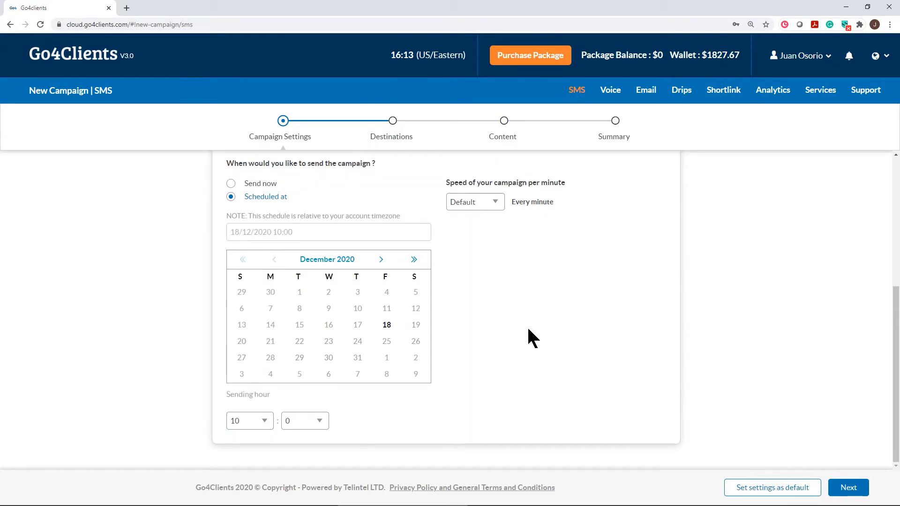
click(231, 183)
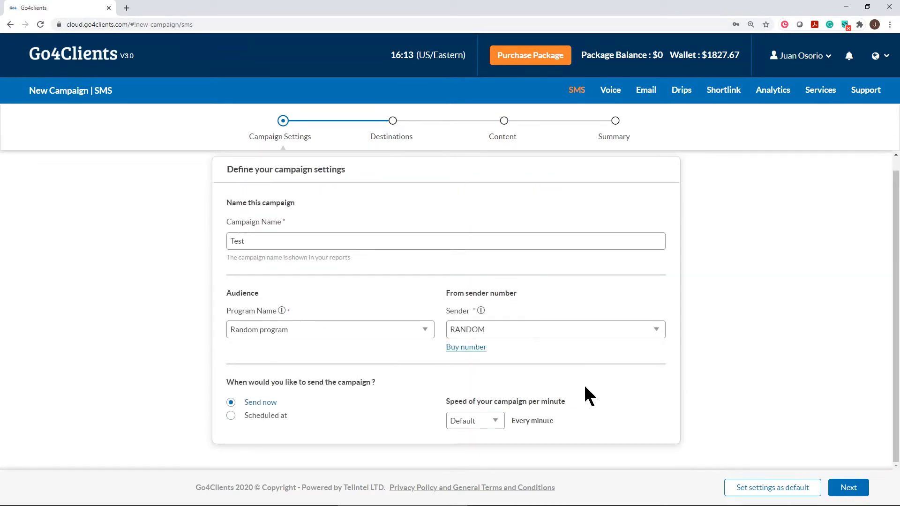
Set the campaign's speed per minute to Default and continue to the Destinations stage.
click(492, 424)
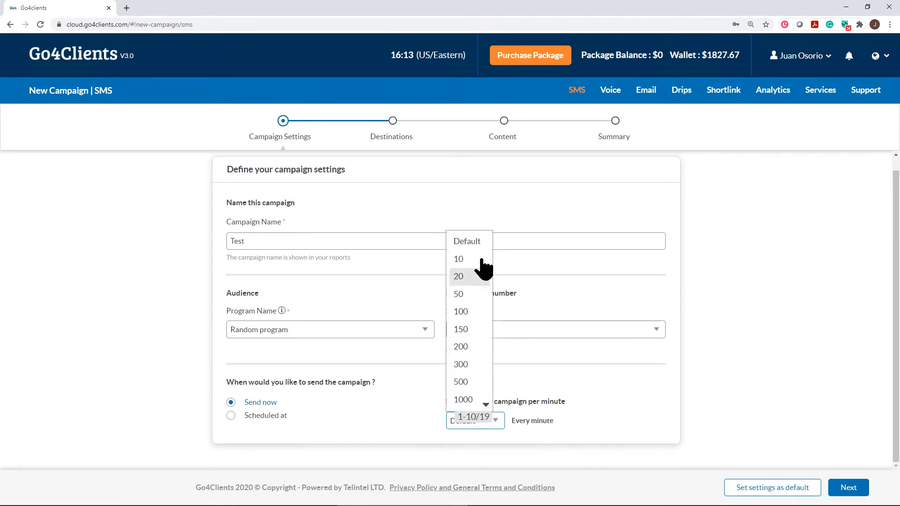
click(478, 243)
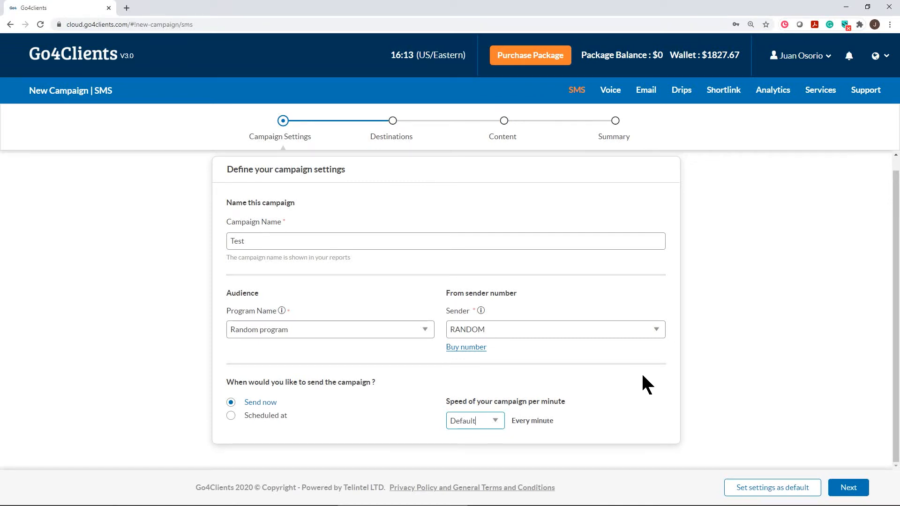
click(849, 488)
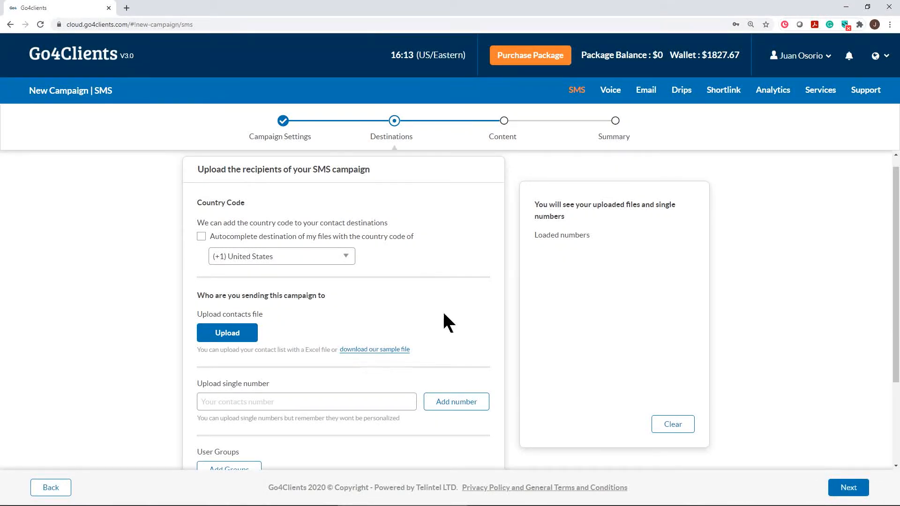
Enable autocompleting the destinations of the files with a country code, keeping (+1) United States.
scroll(406, 256, down, 1)
scroll(406, 250, up, 1)
click(201, 237)
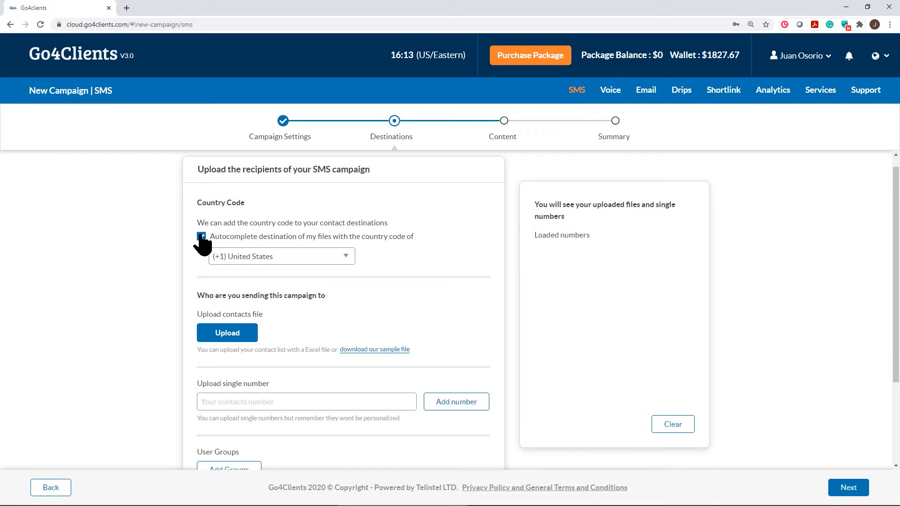
click(346, 257)
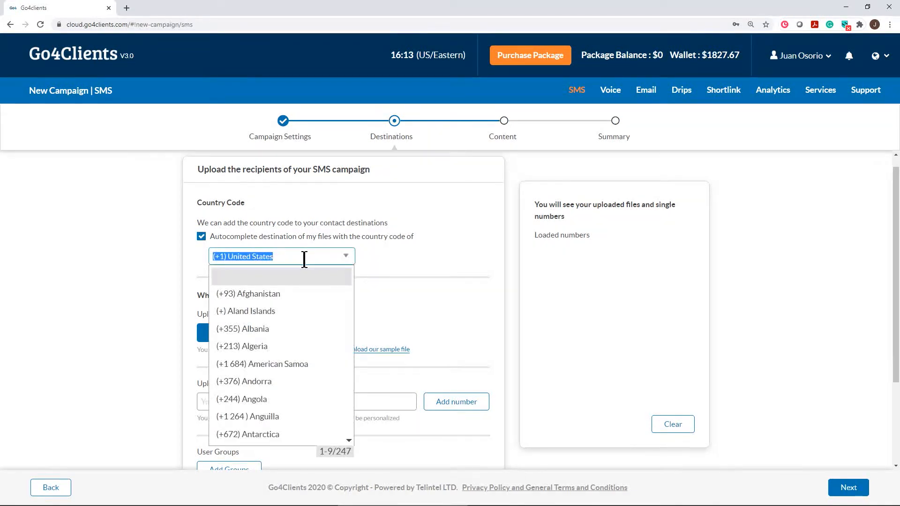
click(326, 254)
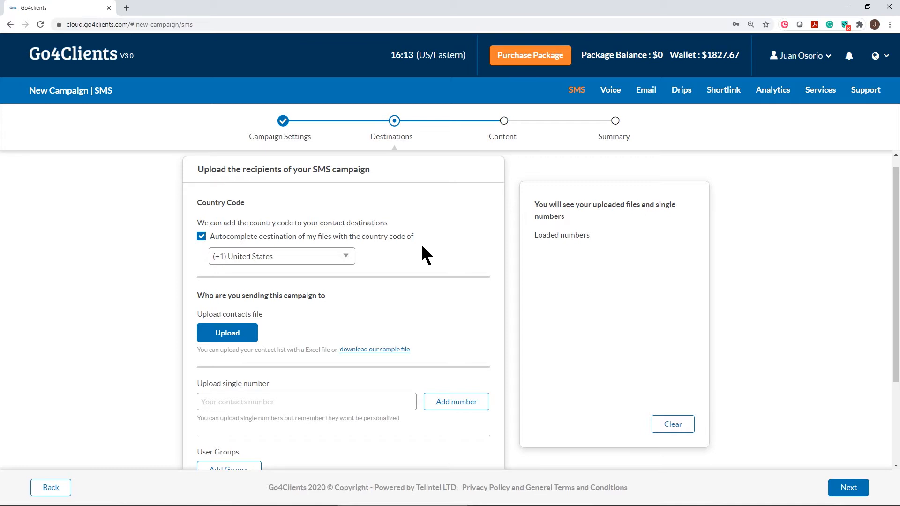
Switch to the How To DataBse workbook in Excel and check how its mobile numbers include the country code.
mouse_move(233, 502)
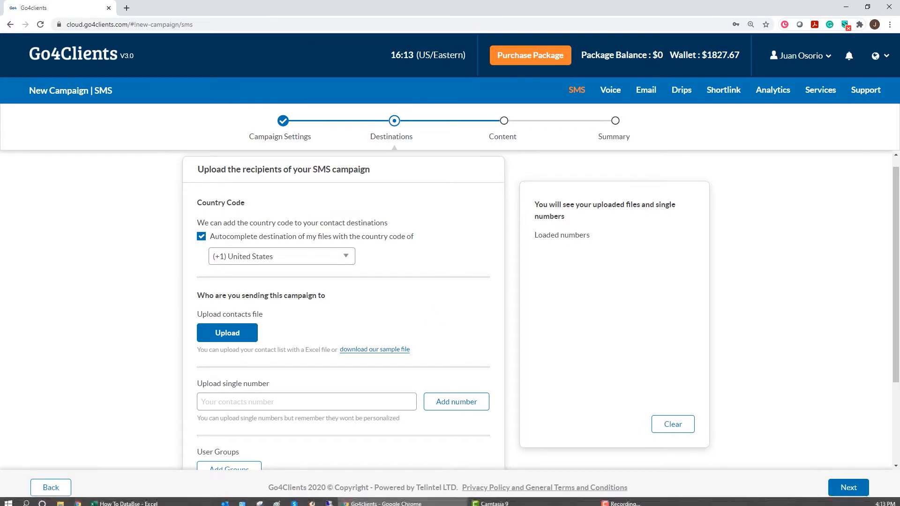
click(184, 499)
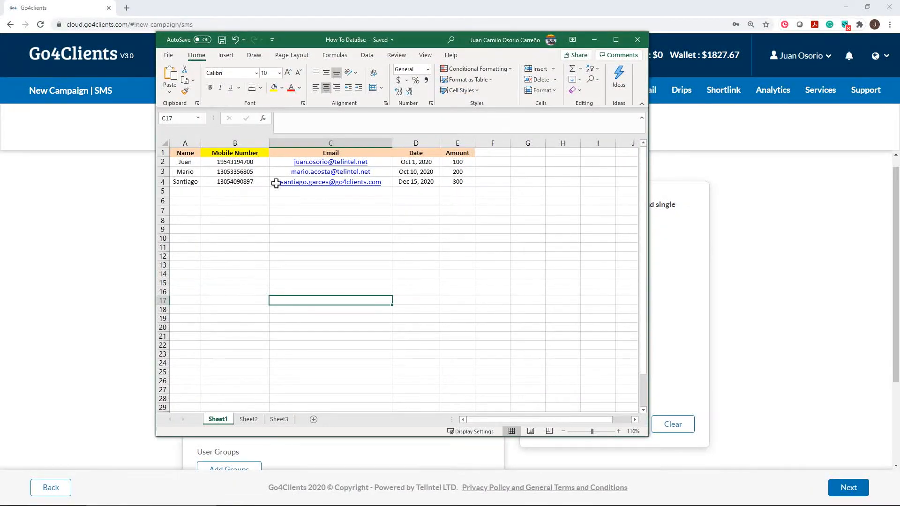
click(618, 431)
click(618, 431)
click(618, 431)
scroll(567, 347, up, 1)
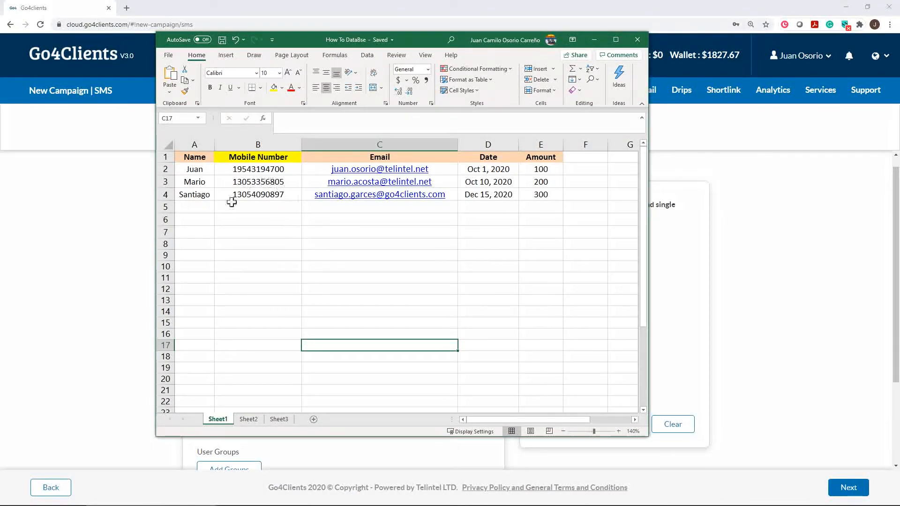
click(594, 39)
Upload the How To DataBse Excel file from the Desktop as the campaign's contacts file.
scroll(378, 313, down, 2)
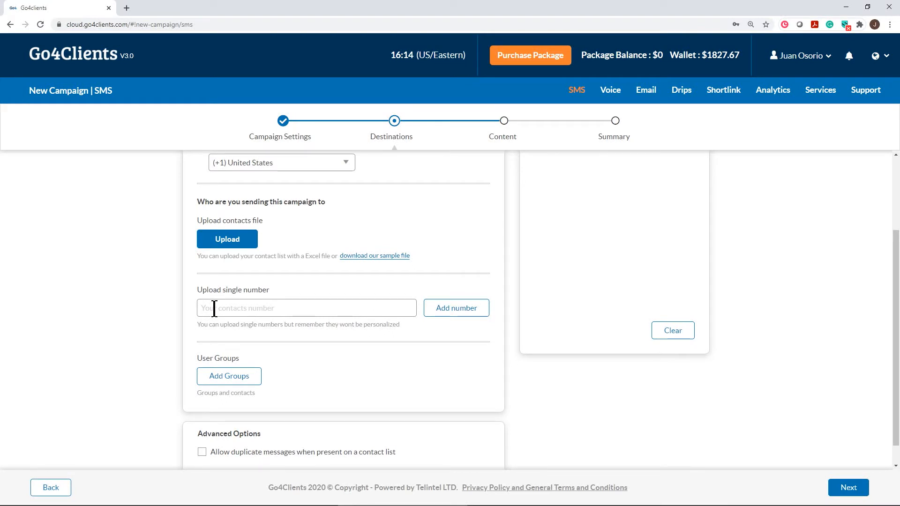
scroll(214, 309, up, 2)
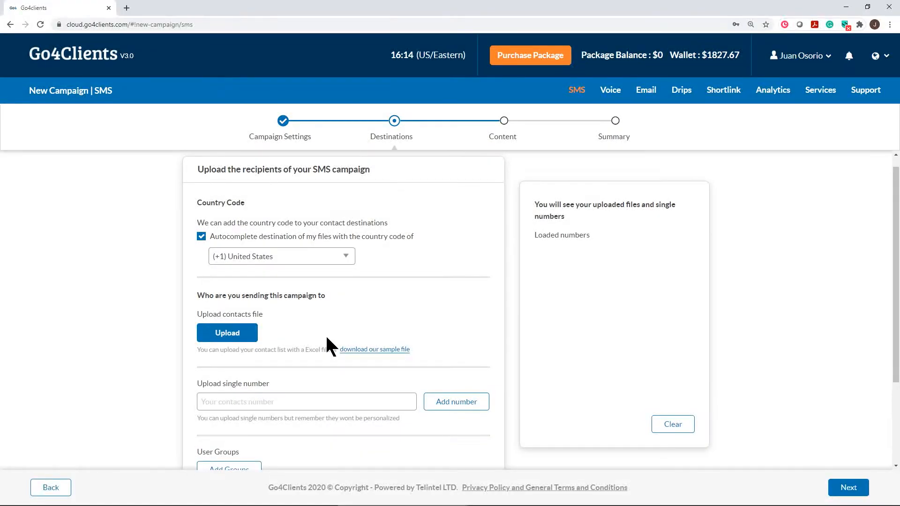
click(218, 341)
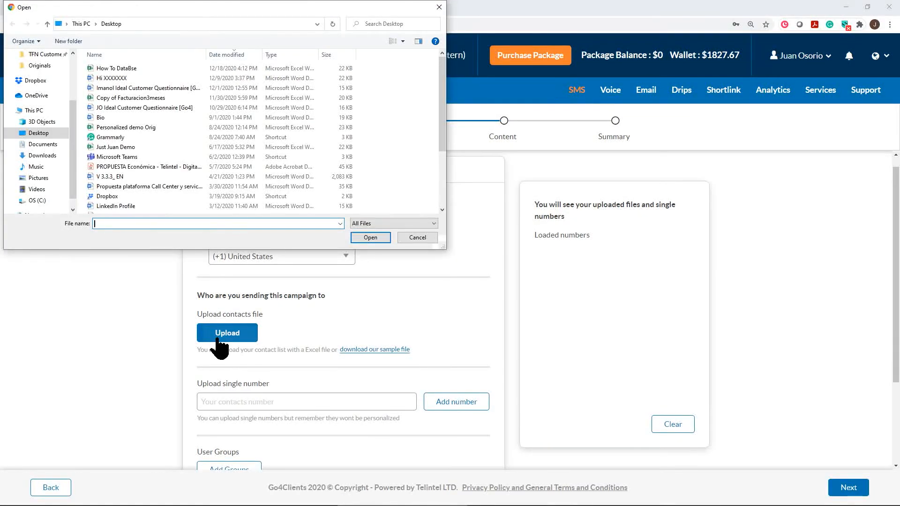
double_click(129, 67)
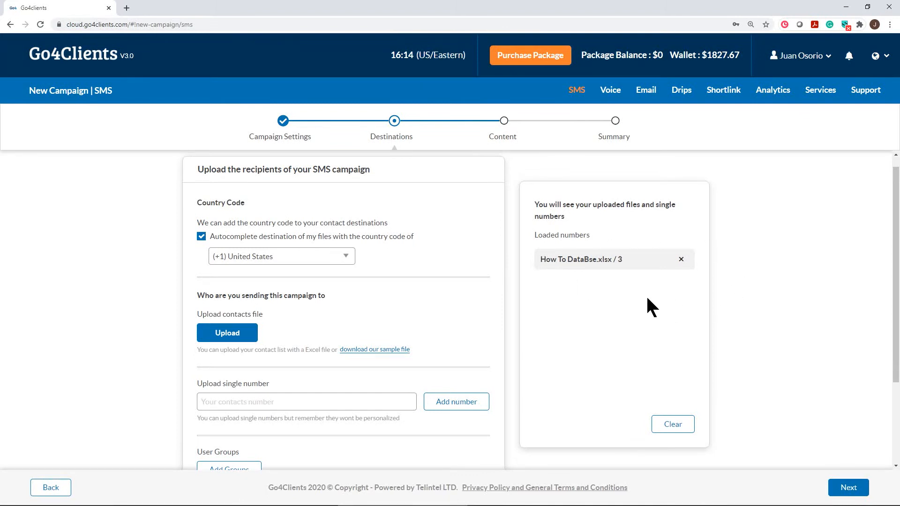
Try the advanced option that allows duplicate messages when present on a contact list, and turn it back off.
scroll(419, 277, down, 3)
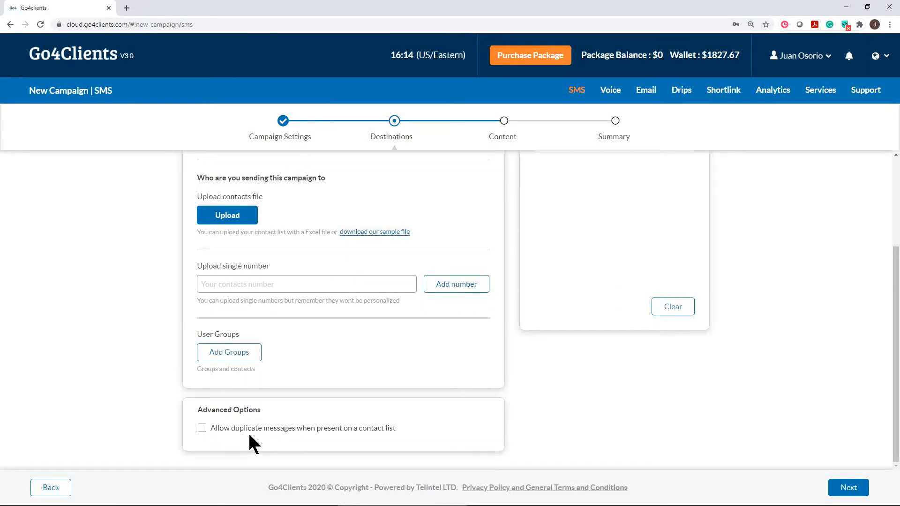
click(202, 428)
click(202, 428)
click(202, 428)
click(202, 429)
scroll(741, 423, up, 1)
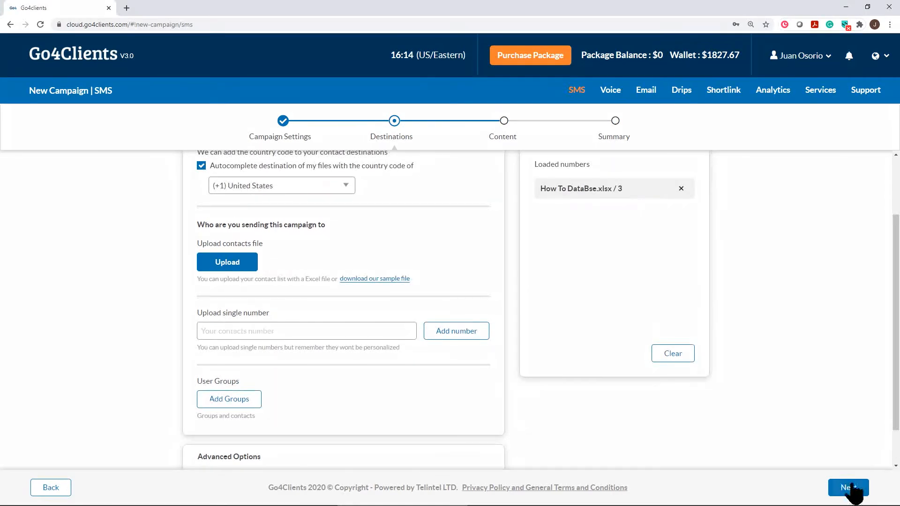
Proceed to the campaign's content and add a space before "STOP = STOP" in the message.
click(849, 487)
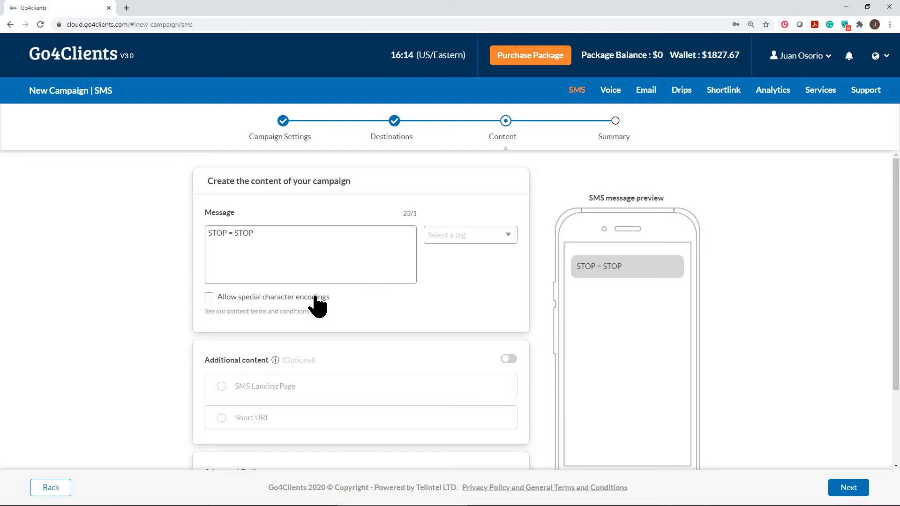
click(207, 233)
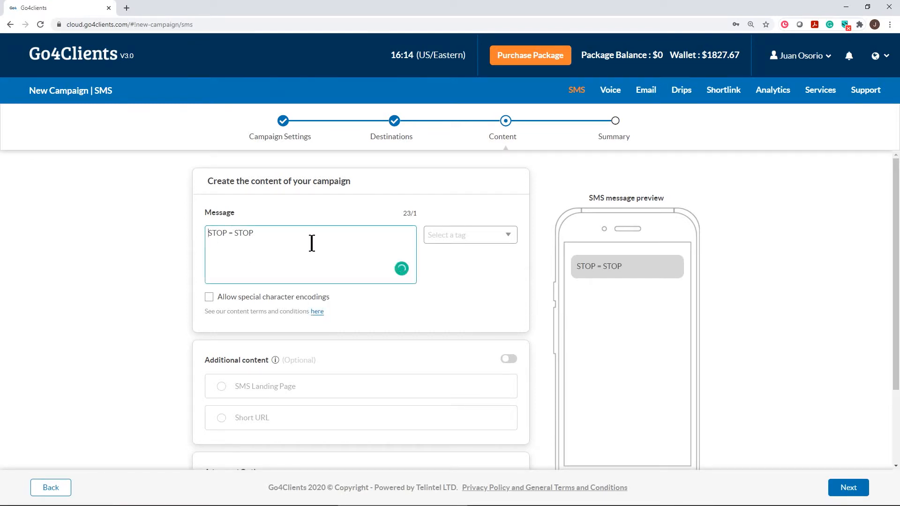
key(Left)
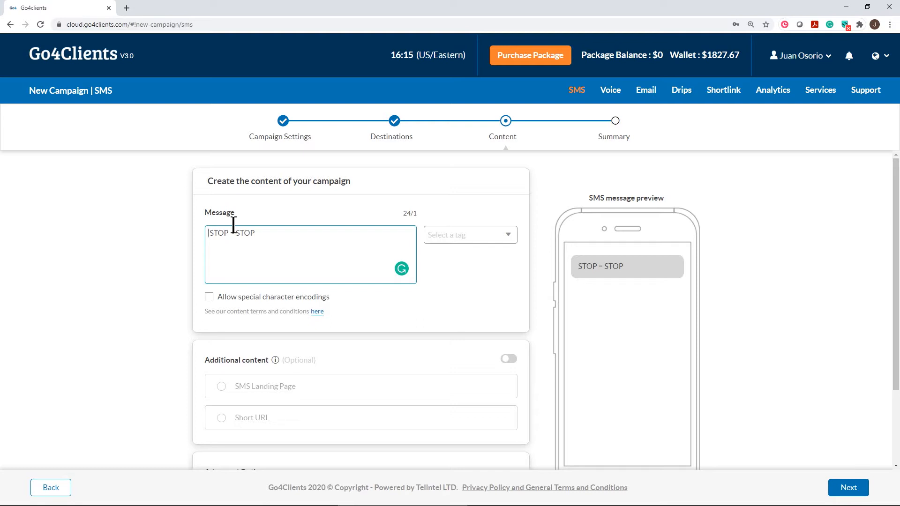
Switch to the How To DataBse workbook in Excel and review its column headers available for personalizing the message.
mouse_move(296, 505)
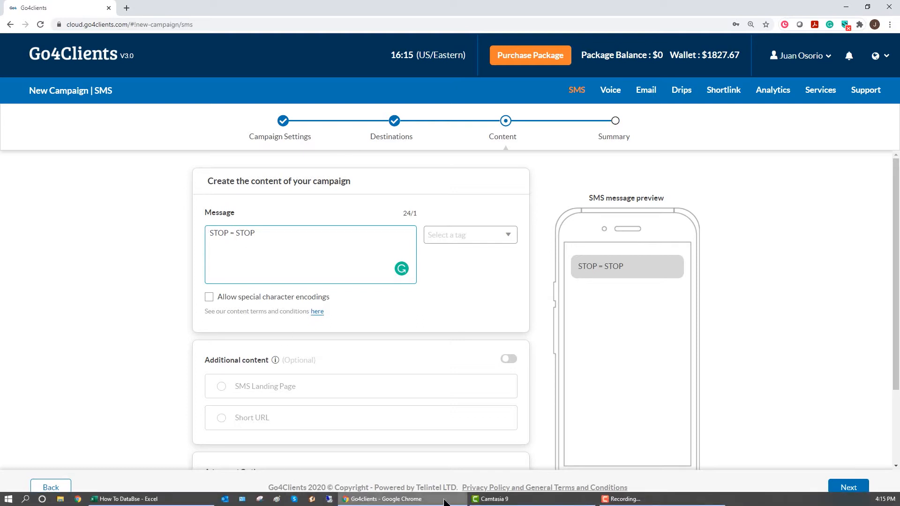
click(150, 498)
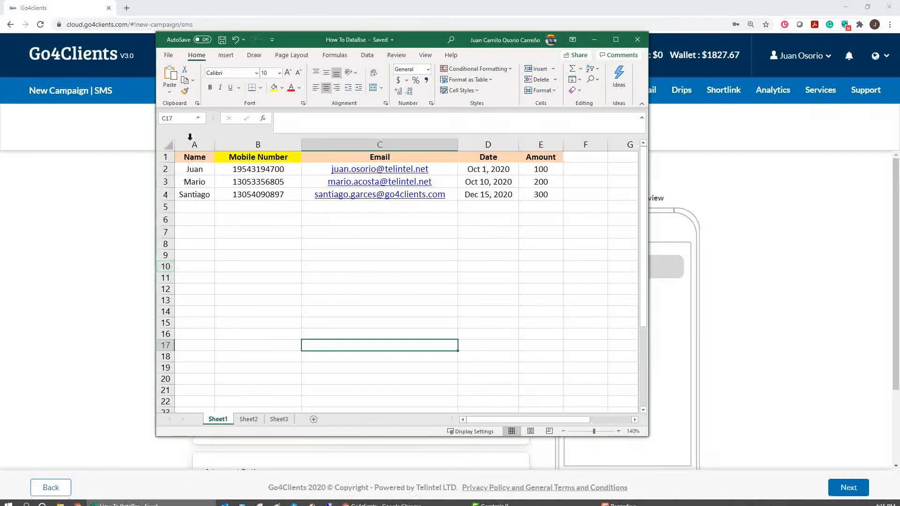
click(594, 39)
Begin the message with "Hi" followed by the NAME tag, ahead of "STOP = STOP".
click(211, 237)
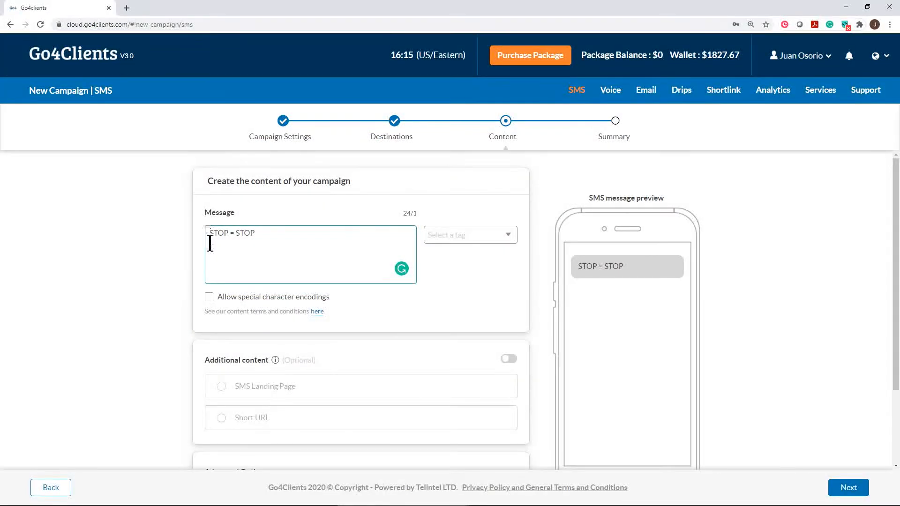
text(Hi)
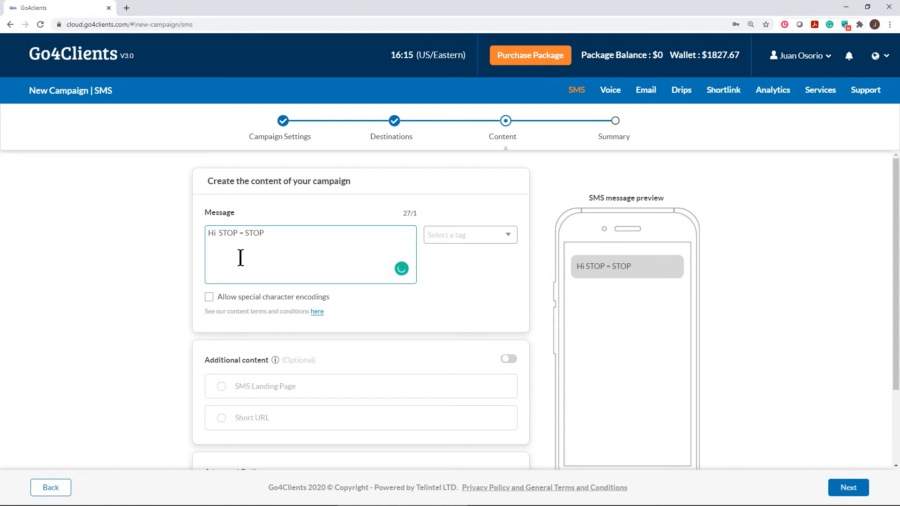
click(510, 238)
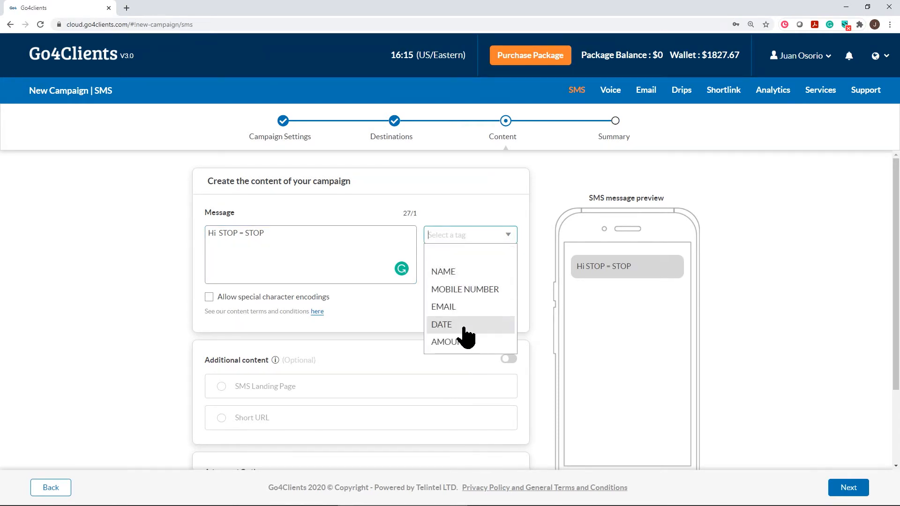
click(453, 273)
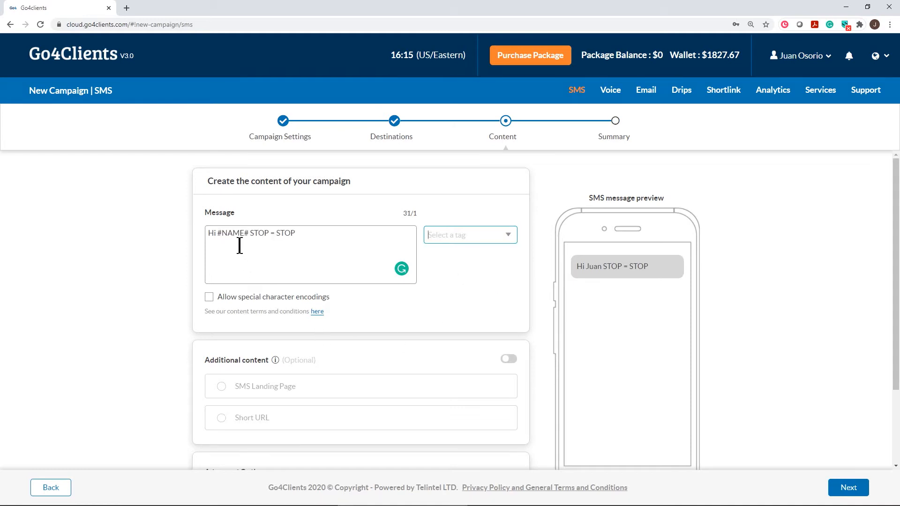
Highlight the #NAME# tag in the message and check the matching Name column in the How To DataBse workbook in Excel.
drag(251, 232, 217, 236)
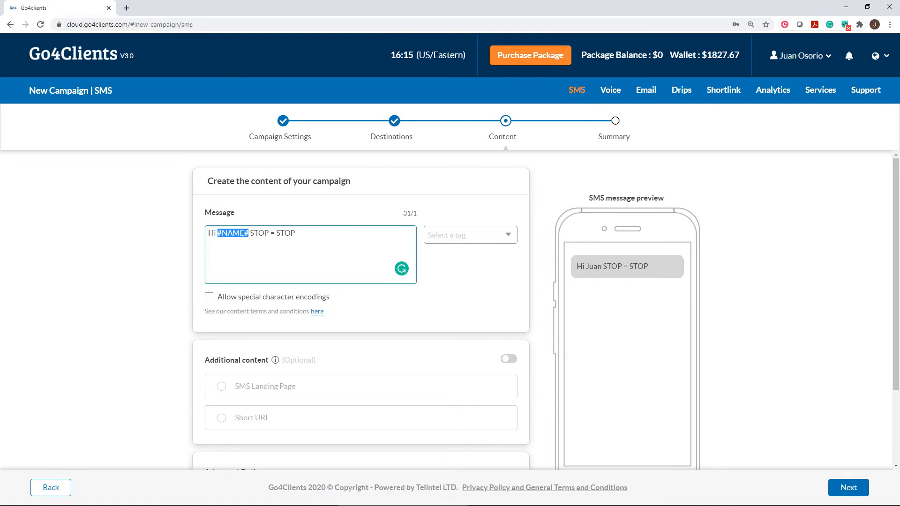
mouse_move(443, 505)
click(125, 499)
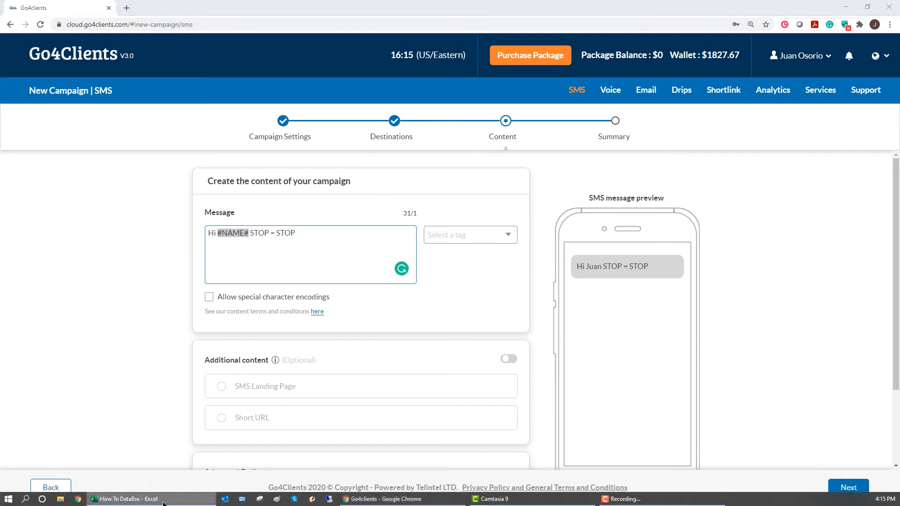
click(200, 170)
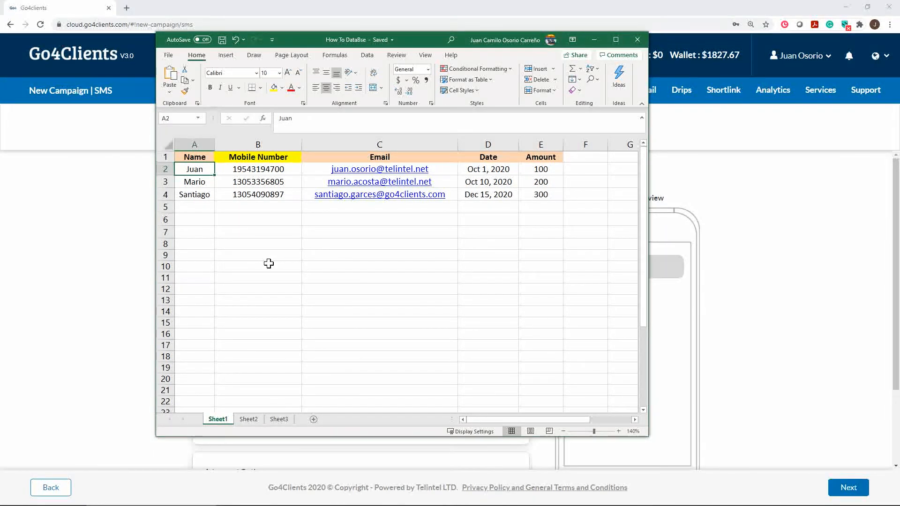
click(595, 40)
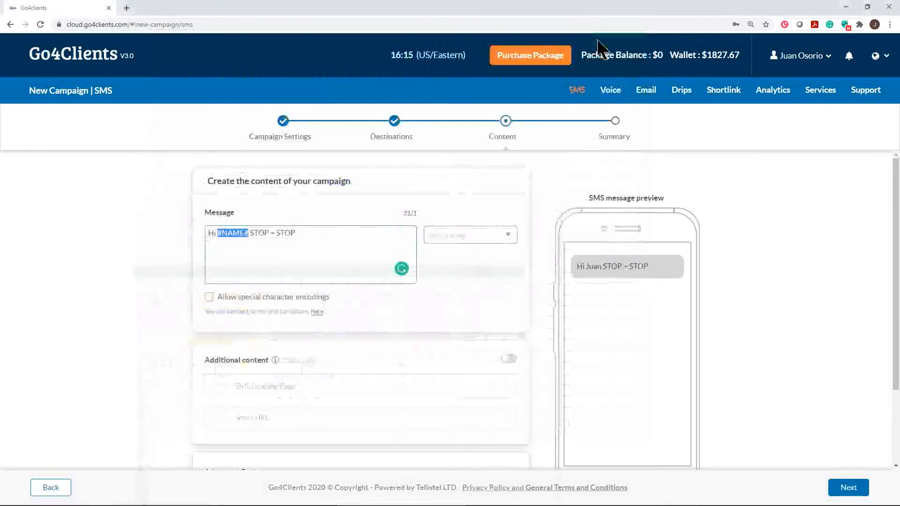
Add ", Your payment is due on" after the #NAME# tag in the message.
click(252, 233)
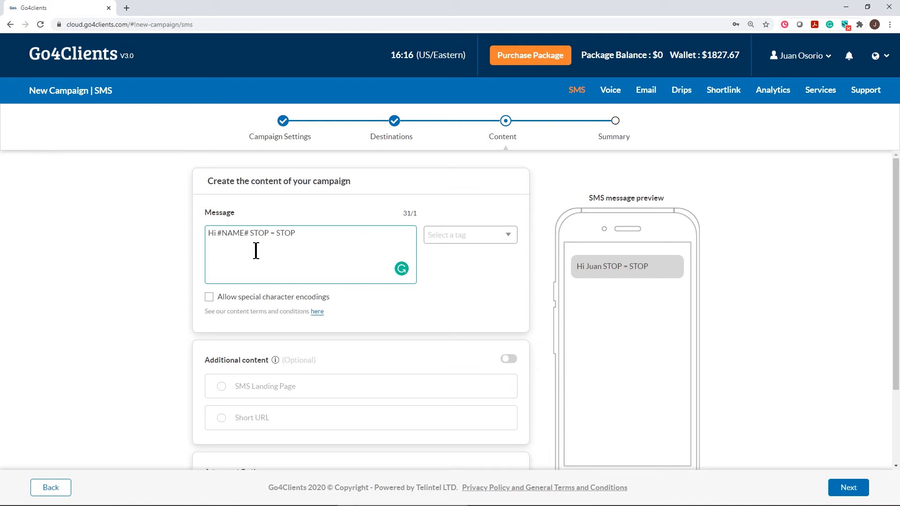
text(, )
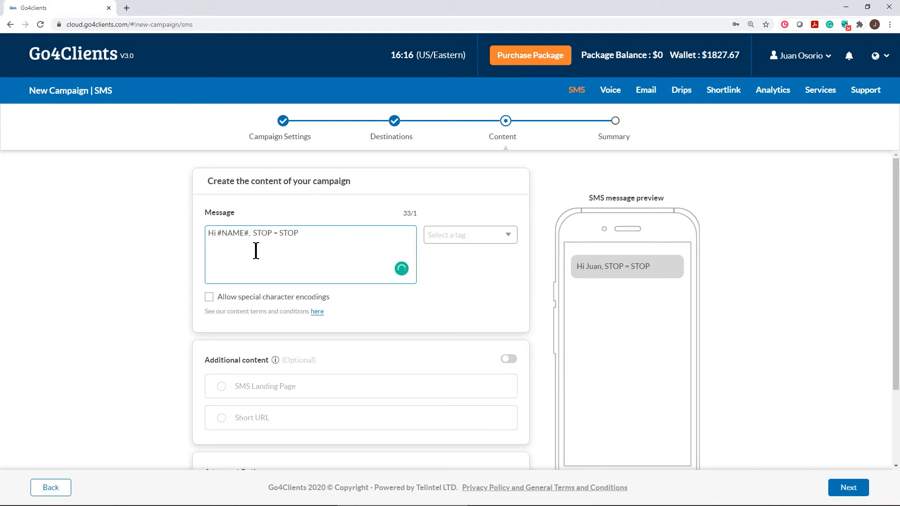
text(Your payment is due on)
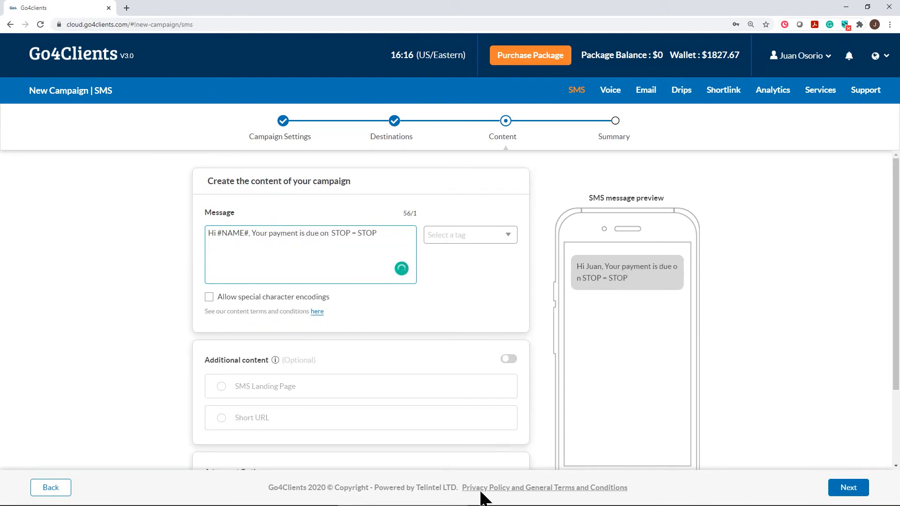
Switch to the How To DataBse workbook in Excel and check the due dates for the contacts.
mouse_move(345, 501)
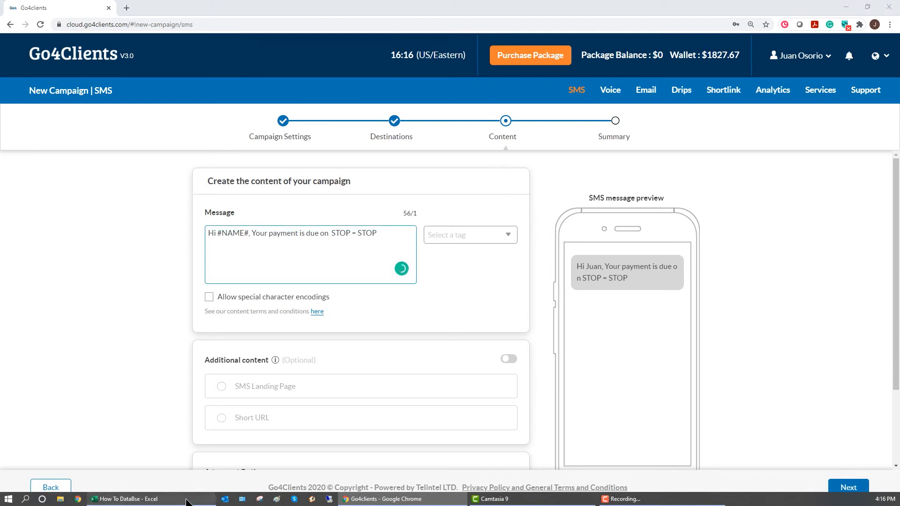
click(136, 498)
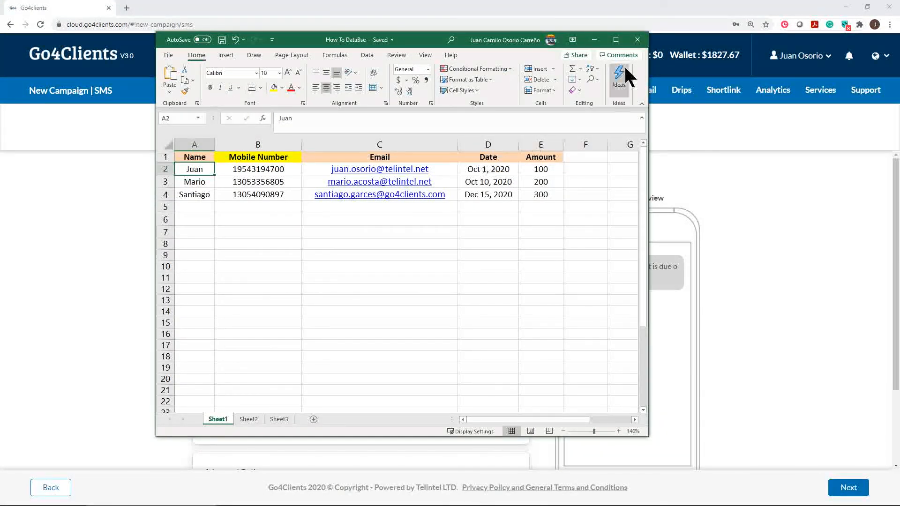
click(600, 41)
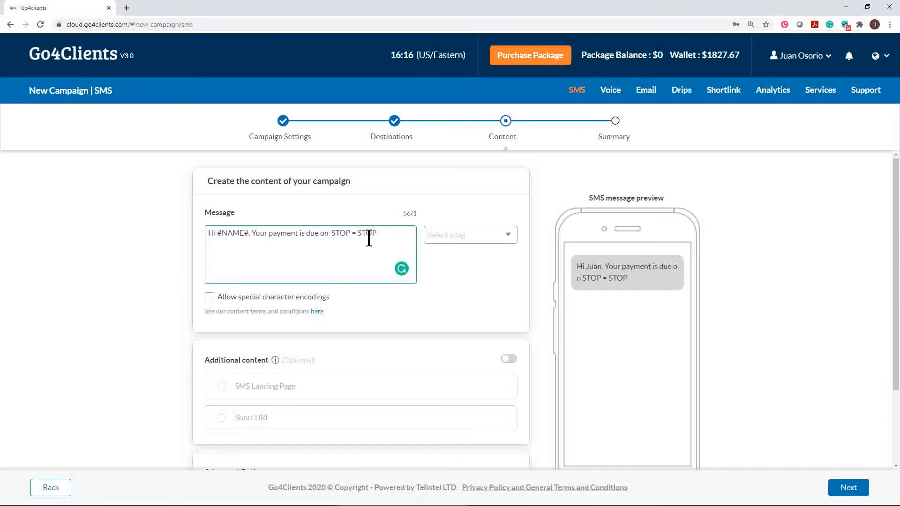
Insert the DATE tag after "due on" and add "Click here for more info" before "STOP = STOP" in the message.
click(508, 235)
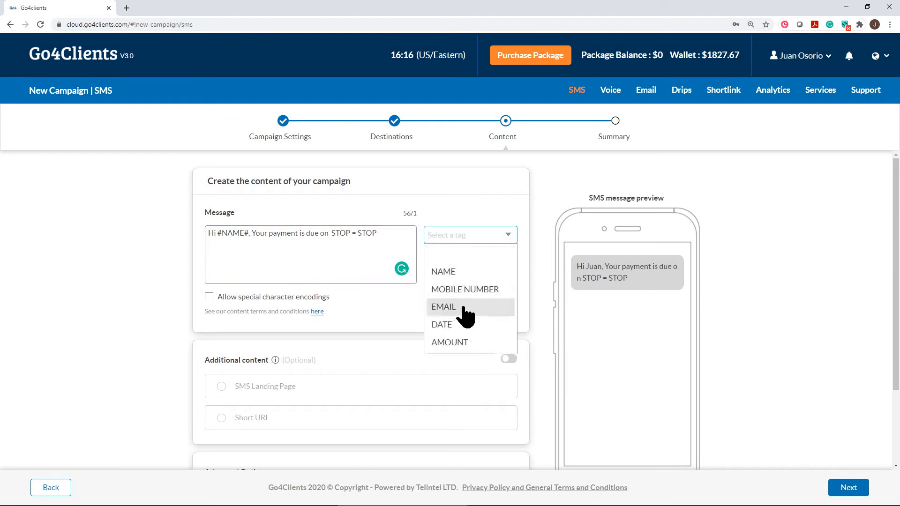
click(446, 323)
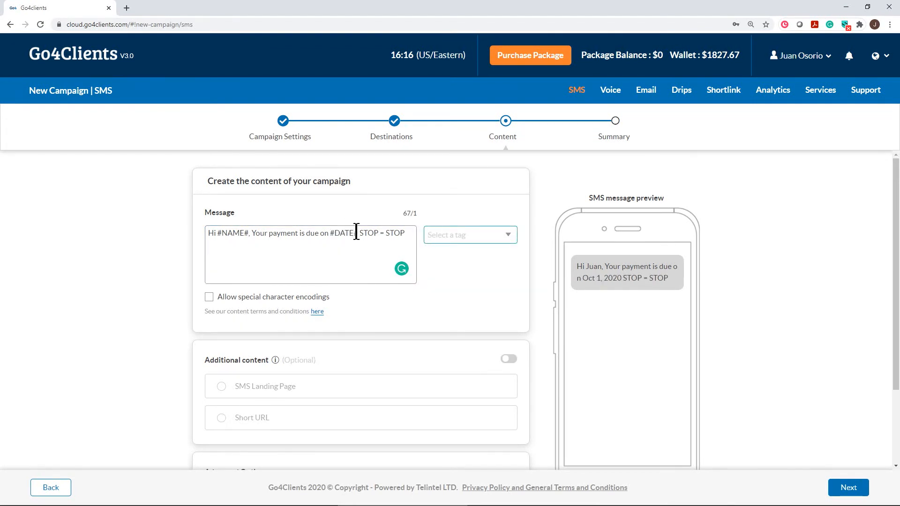
drag(358, 233, 330, 233)
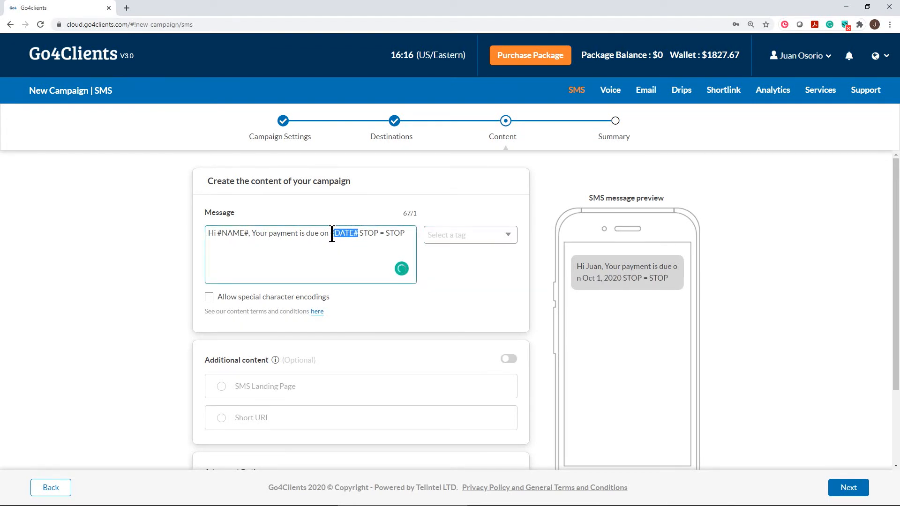
click(350, 263)
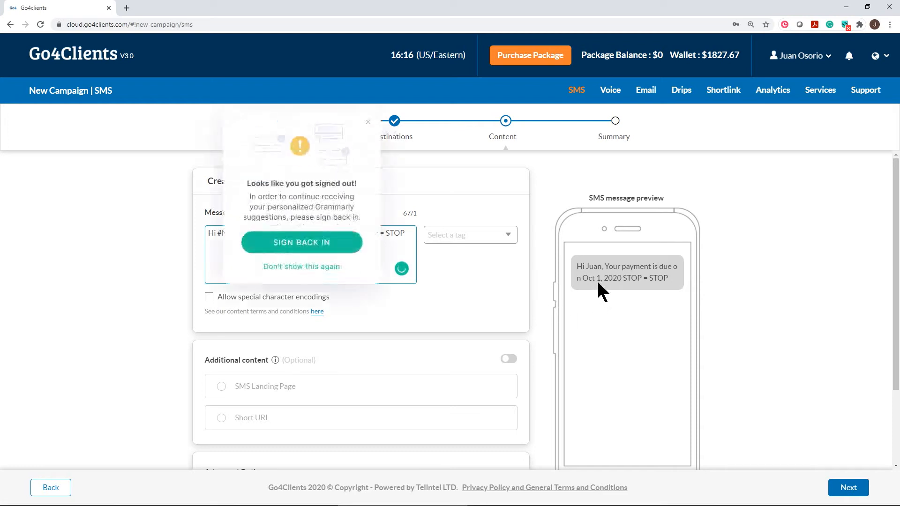
click(367, 122)
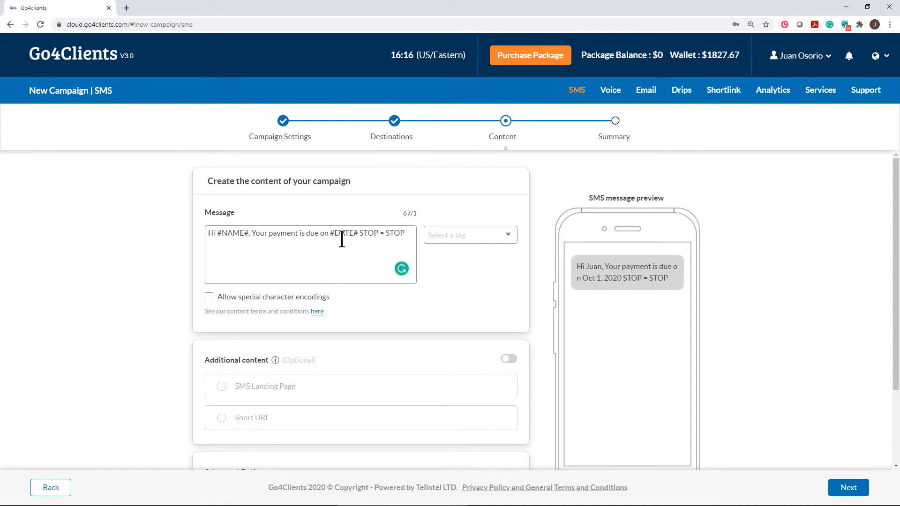
click(359, 232)
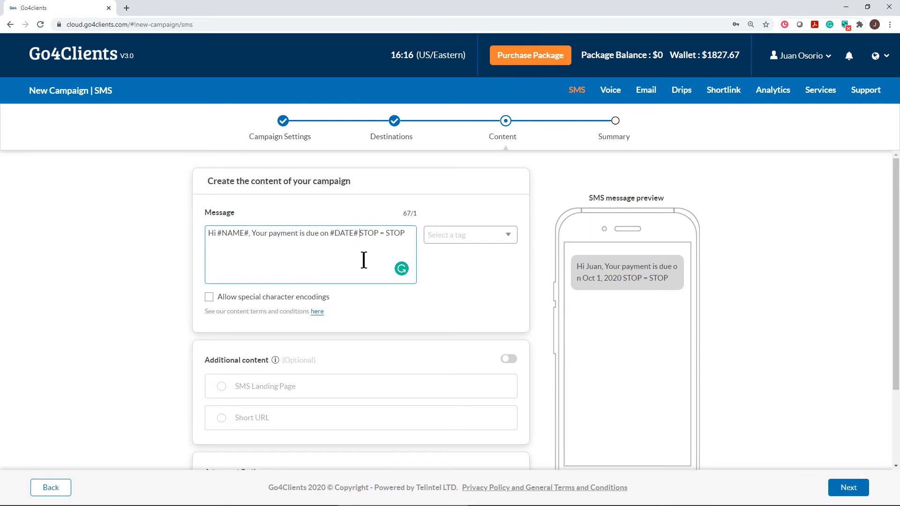
text(Click here for more info)
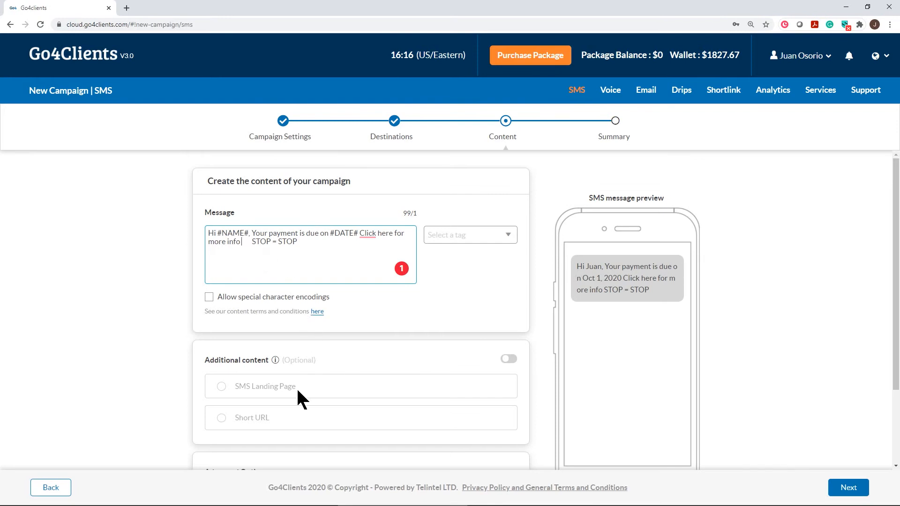
Enable additional content and attach the existing DEMO LP ESP template as the campaign's SMS landing page.
click(508, 359)
scroll(457, 380, down, 2)
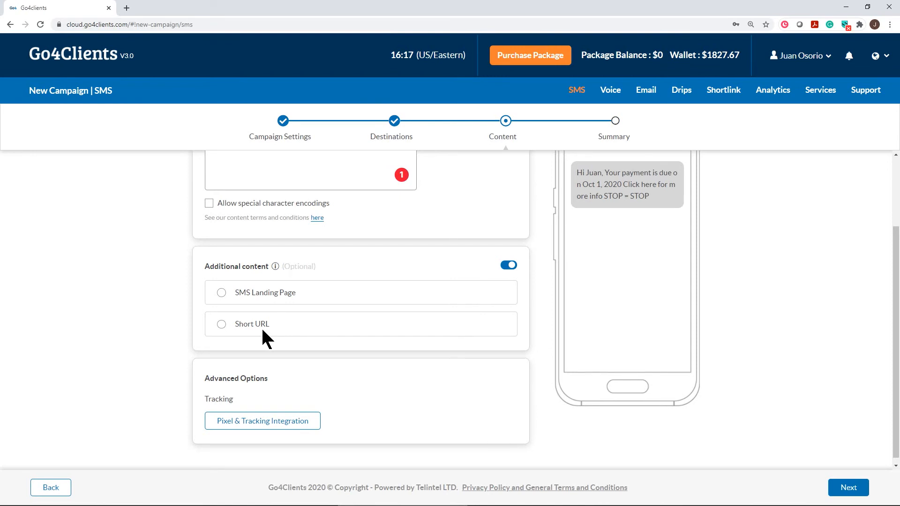
scroll(347, 346, up, 1)
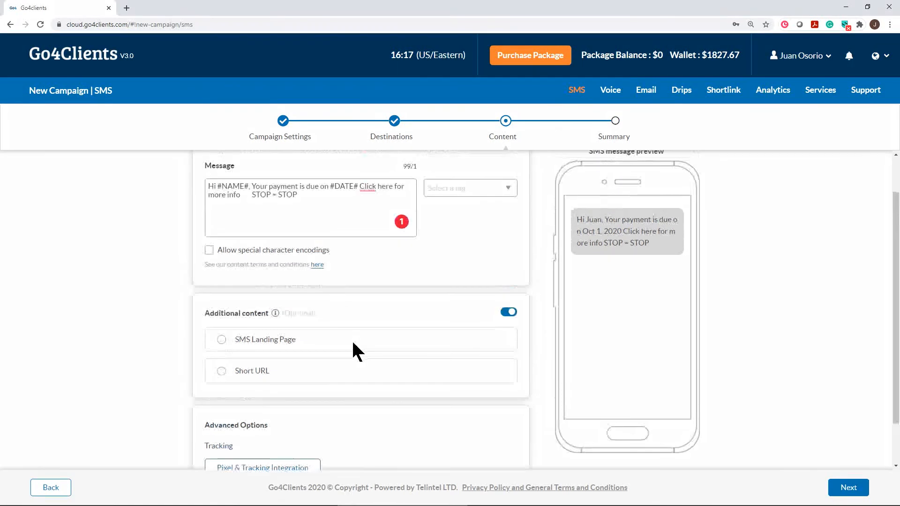
click(221, 339)
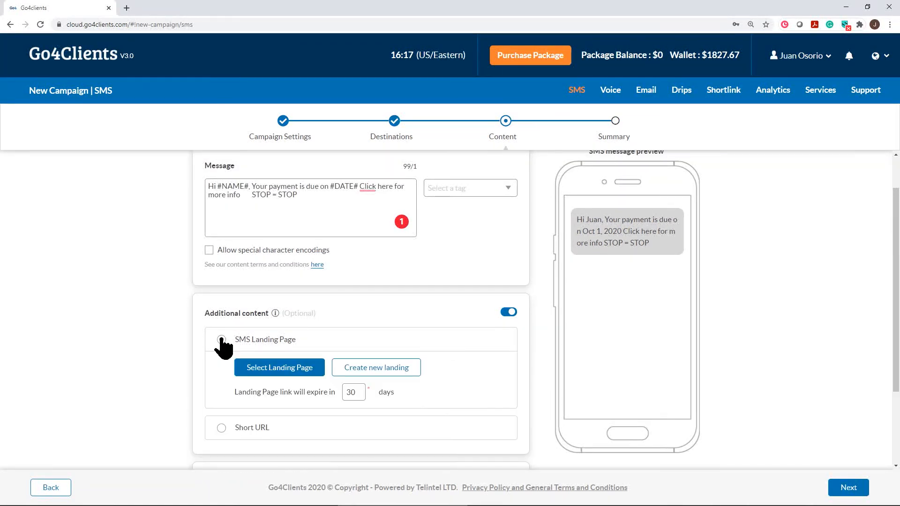
click(282, 368)
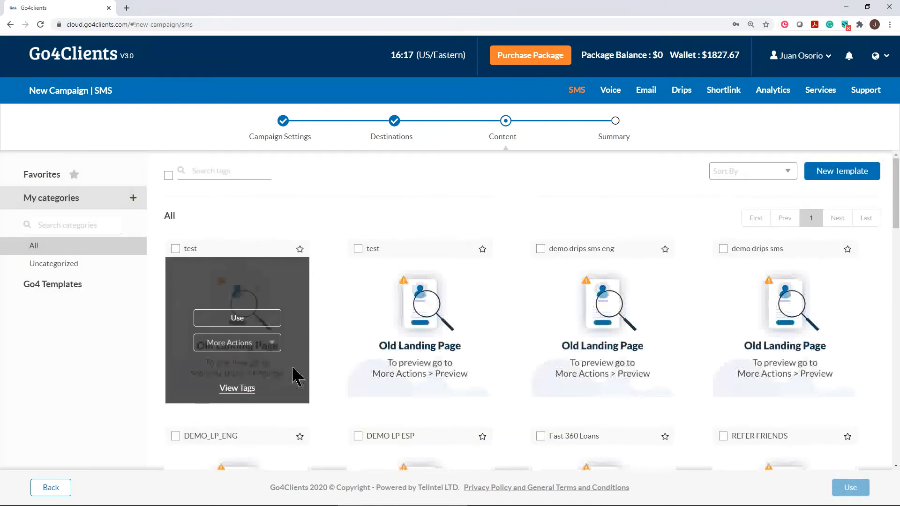
scroll(470, 368, down, 3)
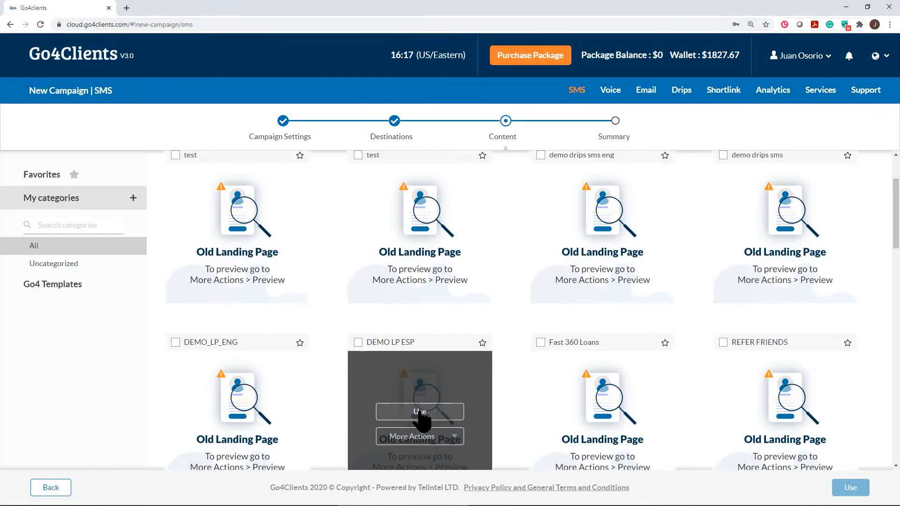
click(420, 413)
scroll(427, 378, down, 1)
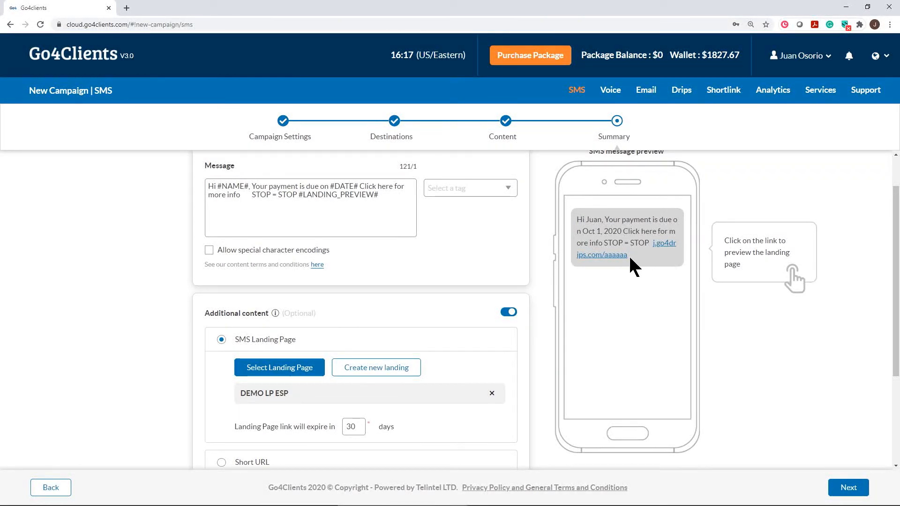
Preview the landing page from the link in the SMS message preview, and return to the message.
click(608, 255)
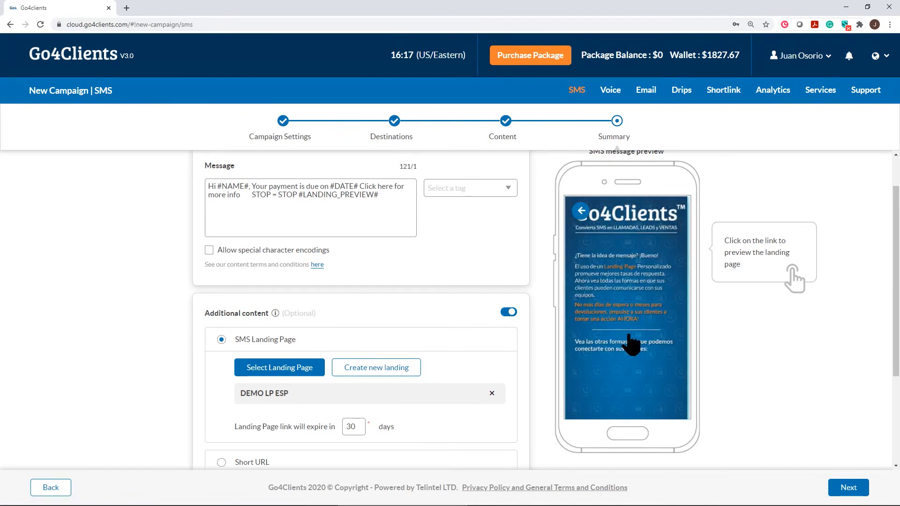
scroll(631, 345, down, 3)
scroll(633, 338, up, 4)
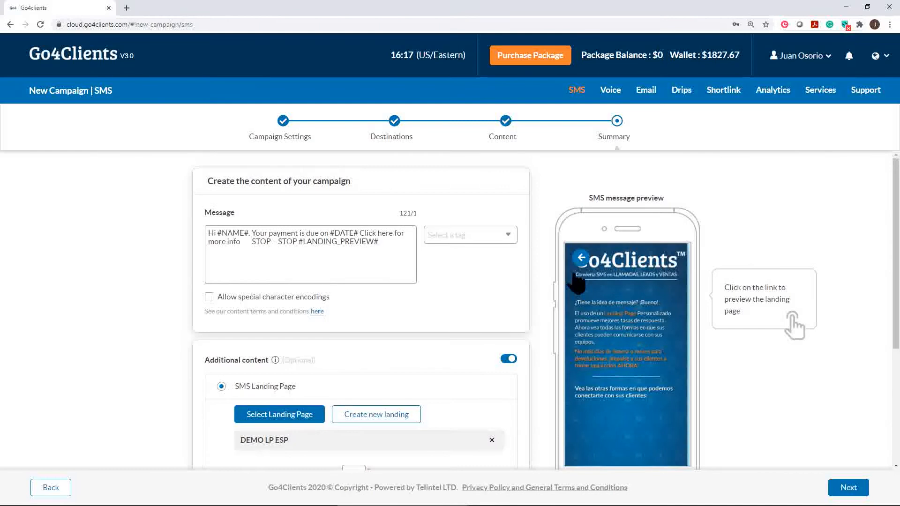
click(581, 257)
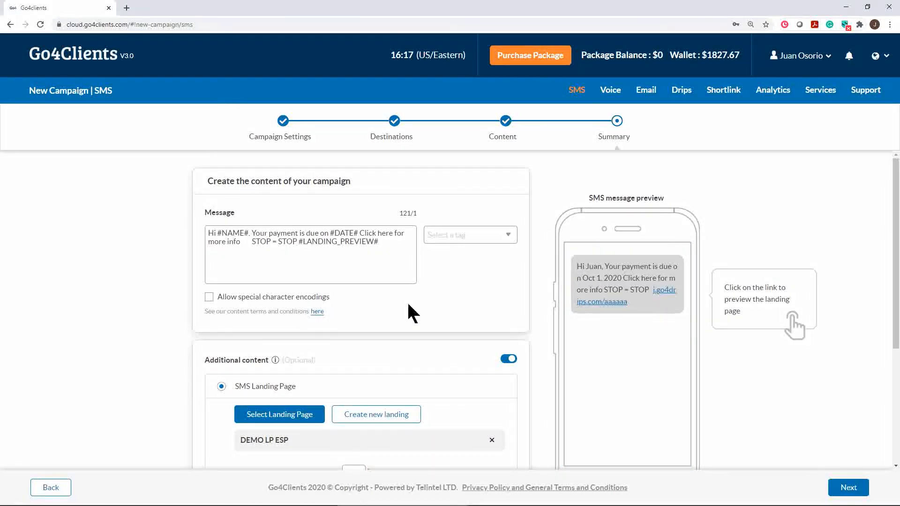
Move "STOP = STOP" after the #LANDING_PREVIEW# tag at the end of the message and remove the surplus spaces before the tag.
drag(298, 242, 252, 244)
key(ctrl+c)
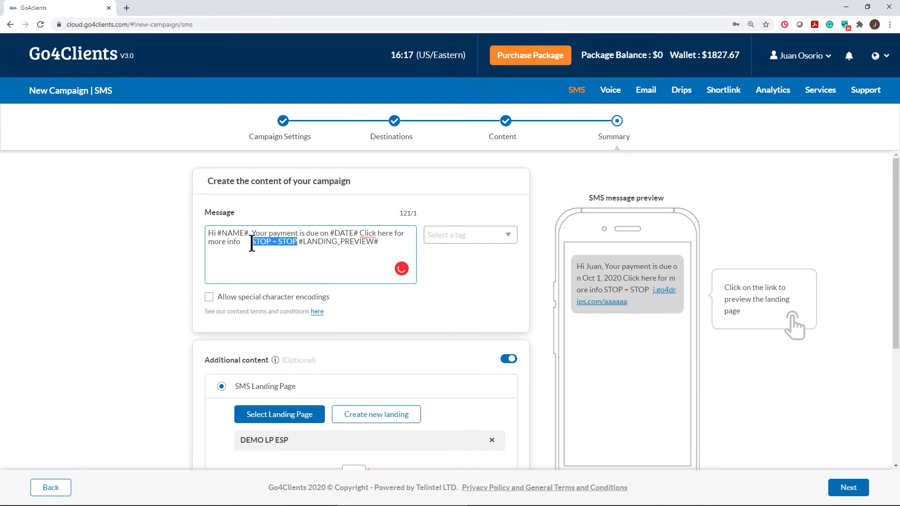
right_click(271, 243)
click(290, 266)
key(BackSpace)
key(BackSpace)
key(BackSpace)
key(BackSpace)
key(BackSpace)
key(BackSpace)
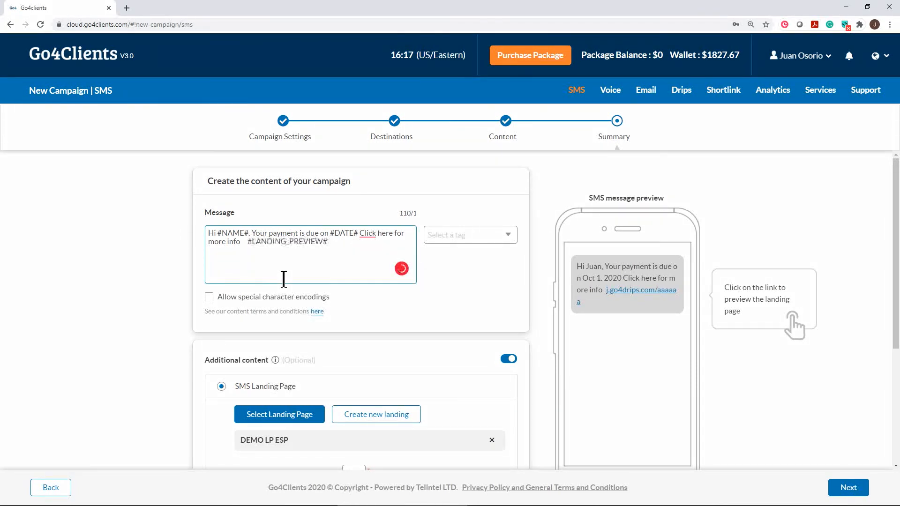
right_click(330, 244)
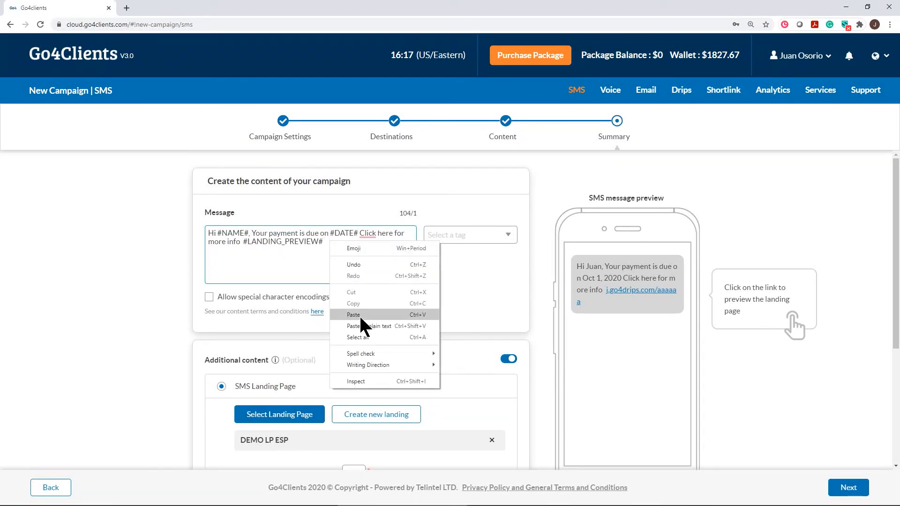
click(361, 316)
click(325, 241)
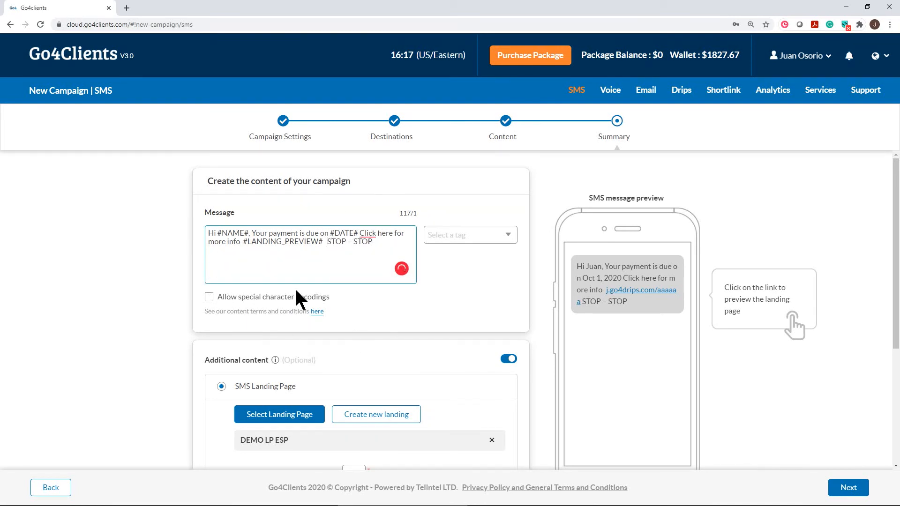
Review the landing page and advanced options of the campaign content, and continue to the campaign summary.
scroll(337, 267, down, 2)
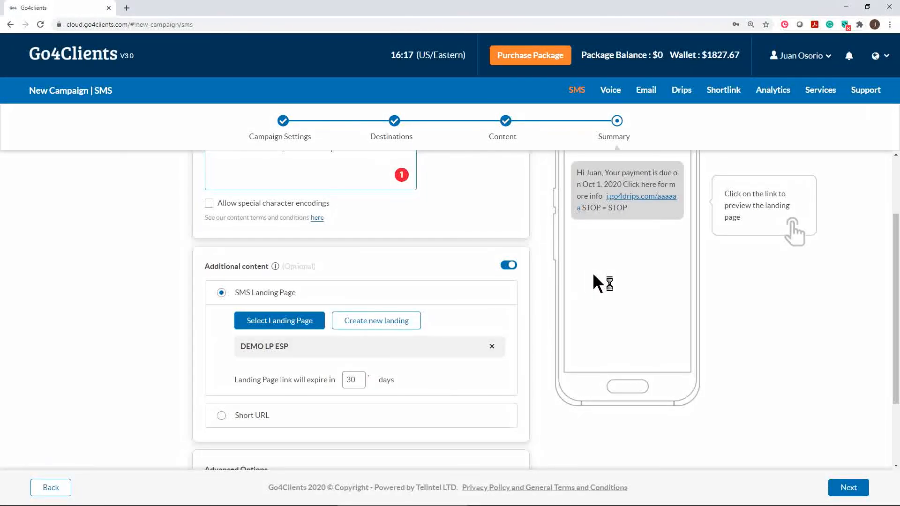
scroll(421, 269, down, 2)
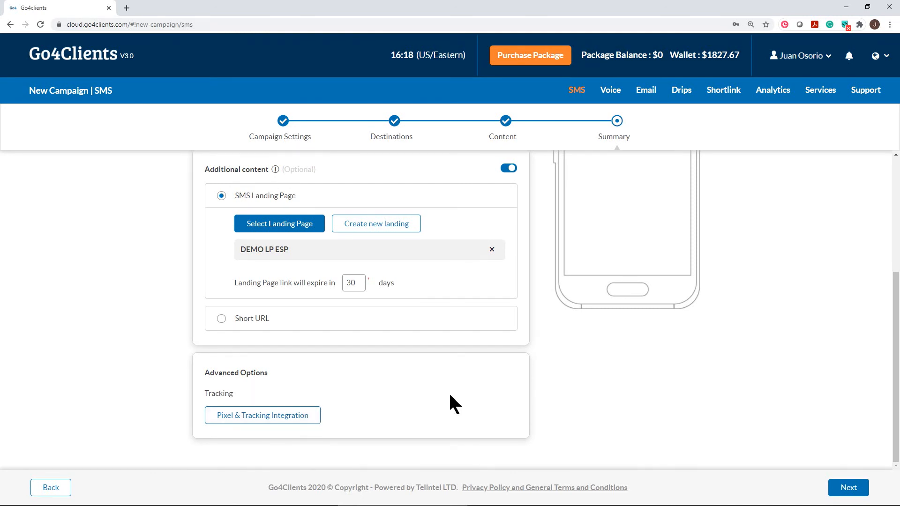
scroll(549, 352, up, 3)
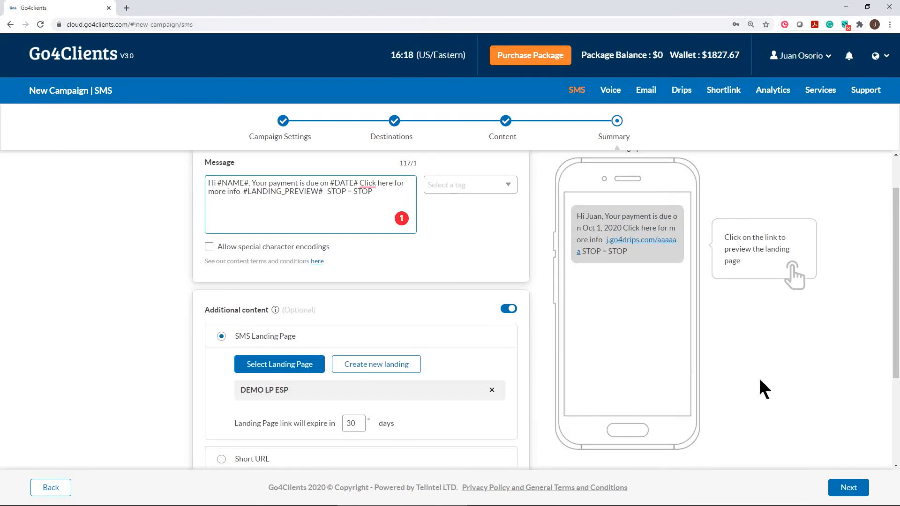
scroll(759, 380, down, 1)
click(848, 488)
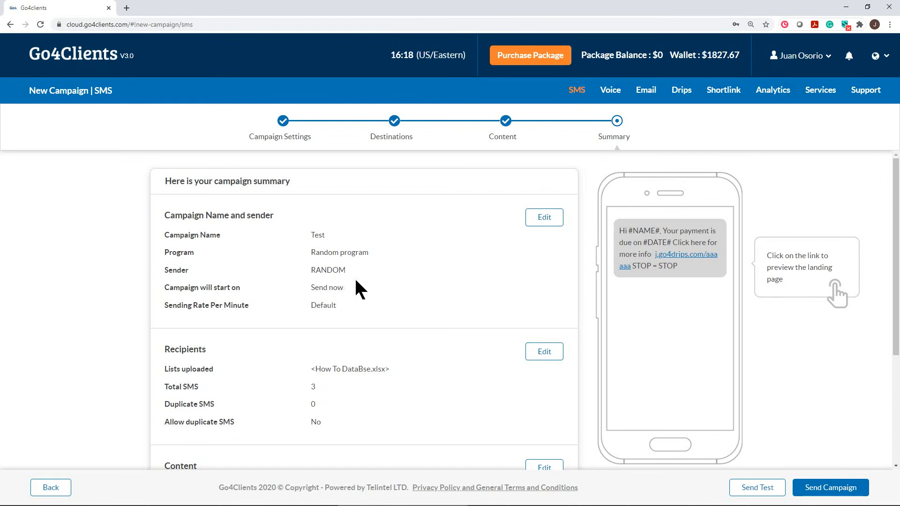
Check the sender, recipients, content and pricing in the campaign summary, and send the campaign.
scroll(300, 272, down, 2)
scroll(375, 382, down, 2)
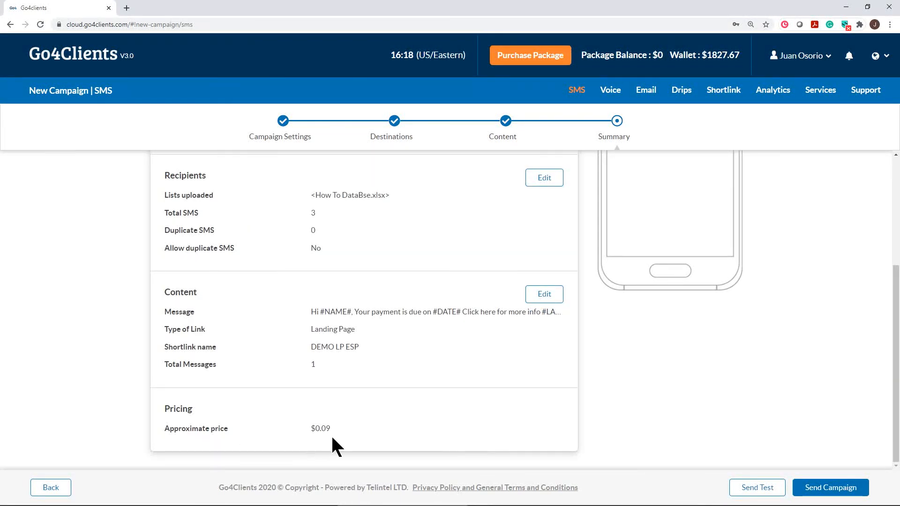
scroll(609, 396, up, 3)
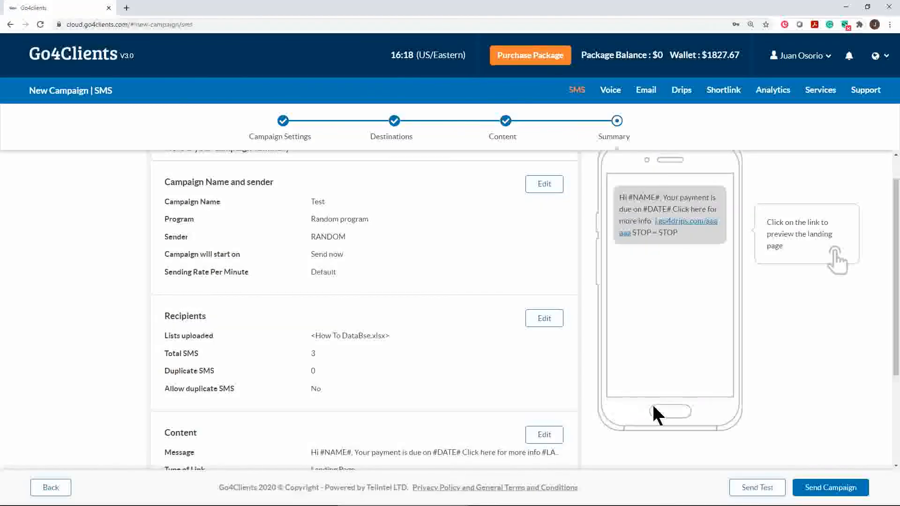
scroll(771, 418, down, 1)
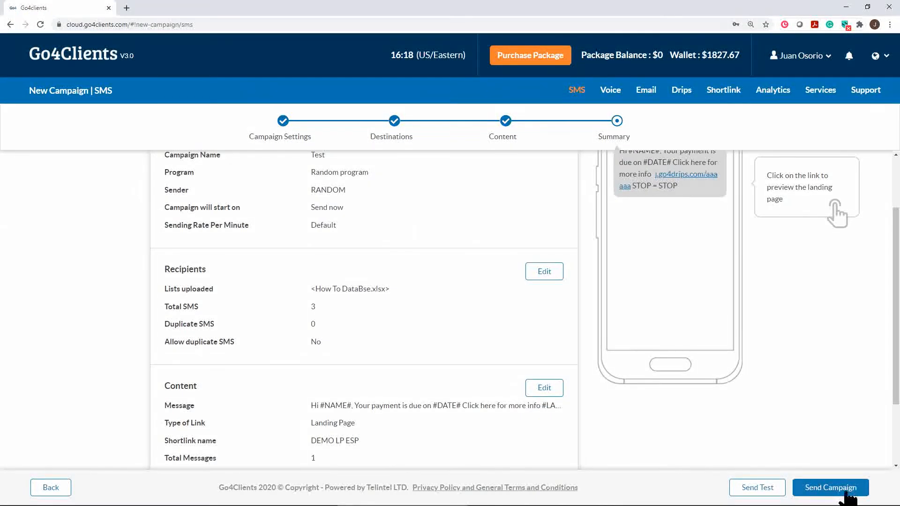
click(844, 489)
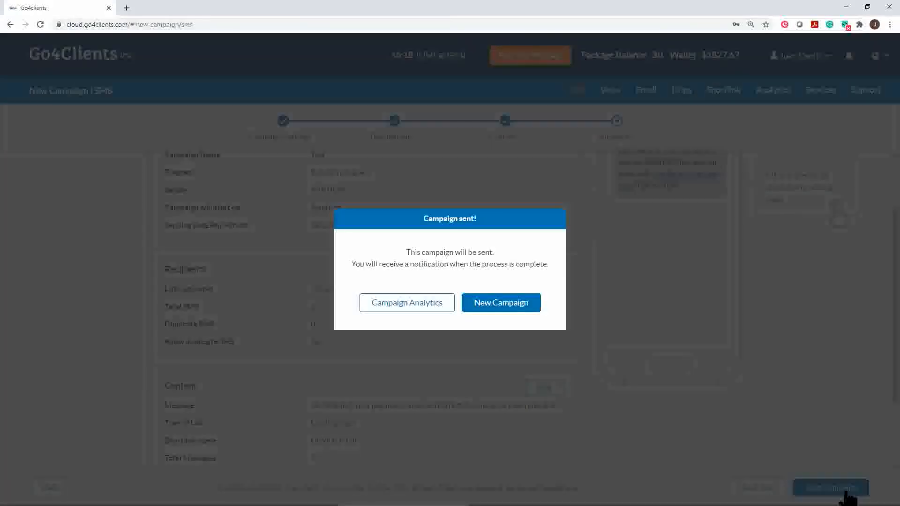